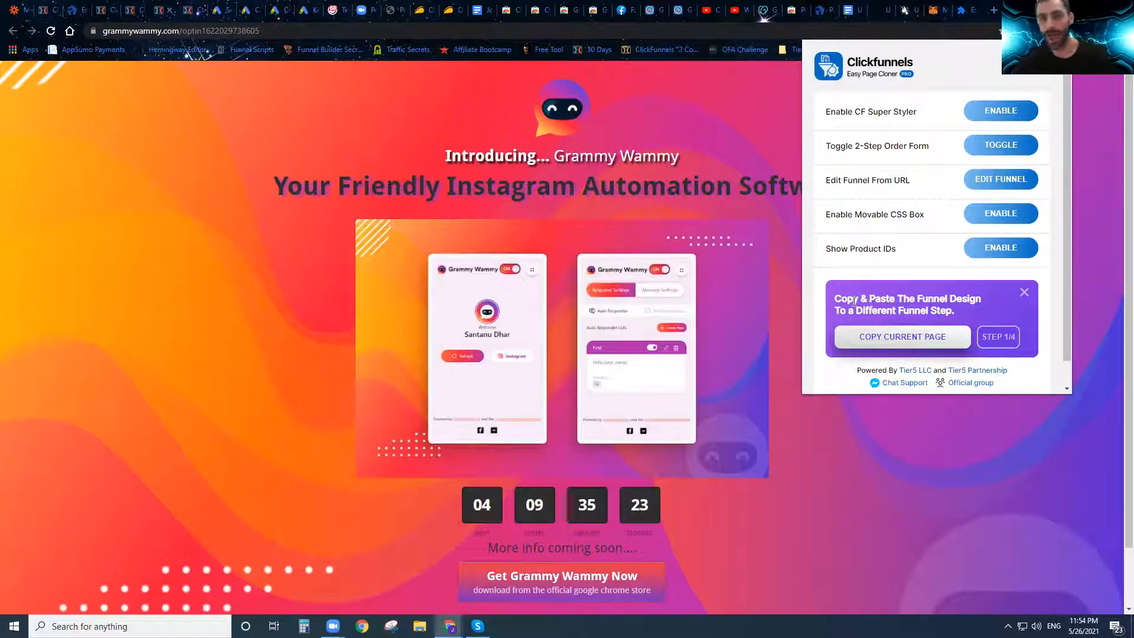
Step: Open cfpagecloner.com in a new tab and look over the options of the ClickFunnels Easy Page Cloner extension
{"action": "left_click", "coordinate": [994, 10]}
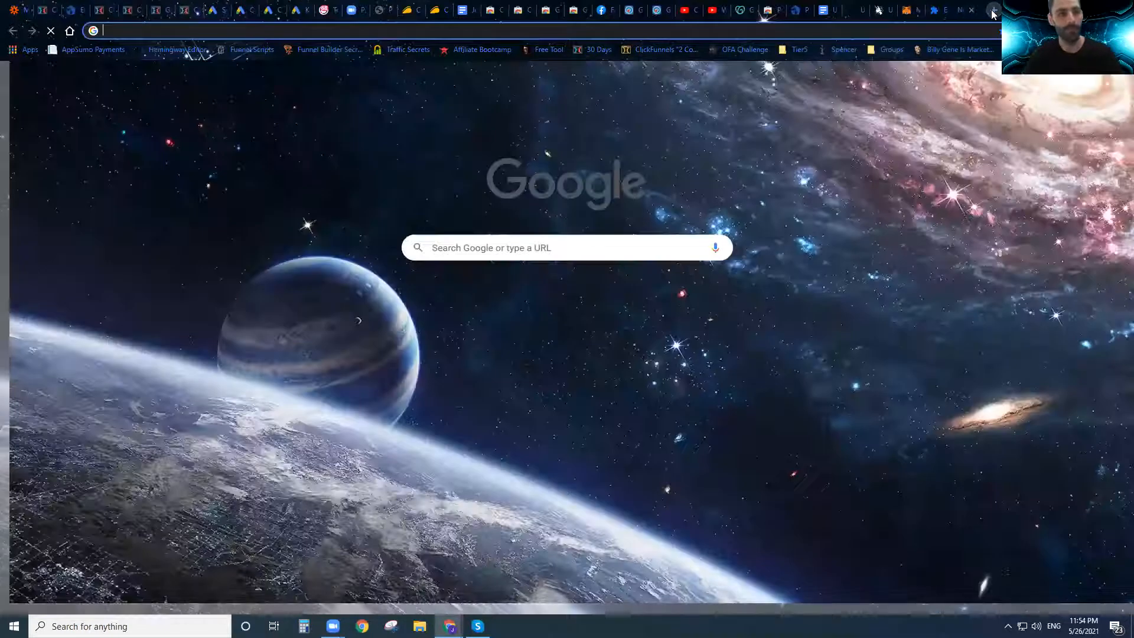
{"action": "type", "text": "cf"}
{"action": "key", "text": "Return"}
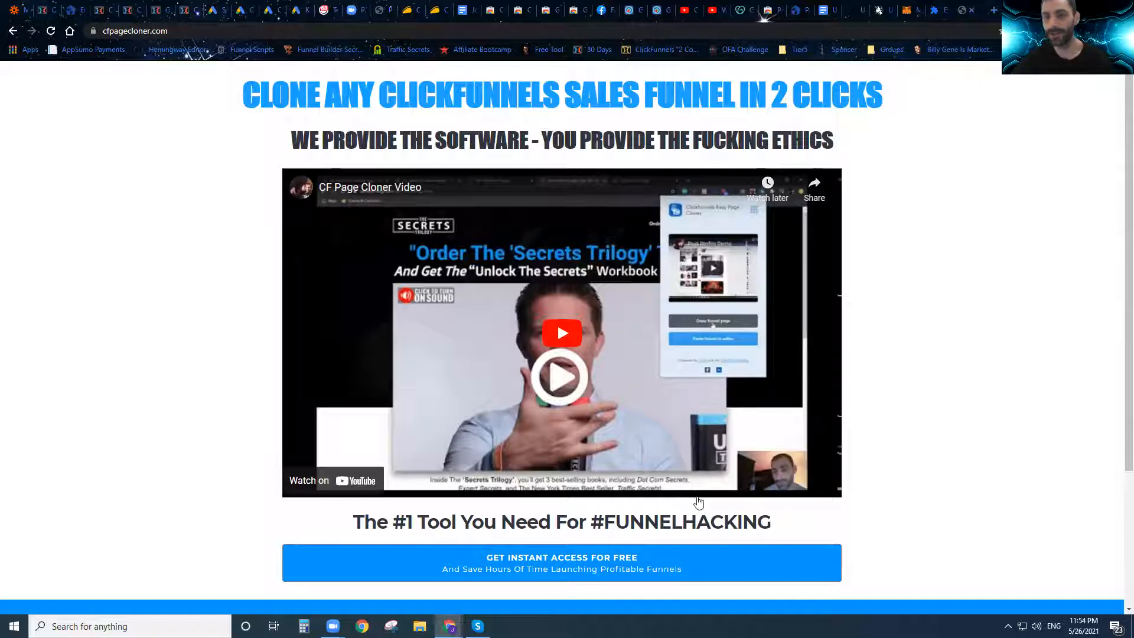
{"action": "left_click", "coordinate": [1062, 30]}
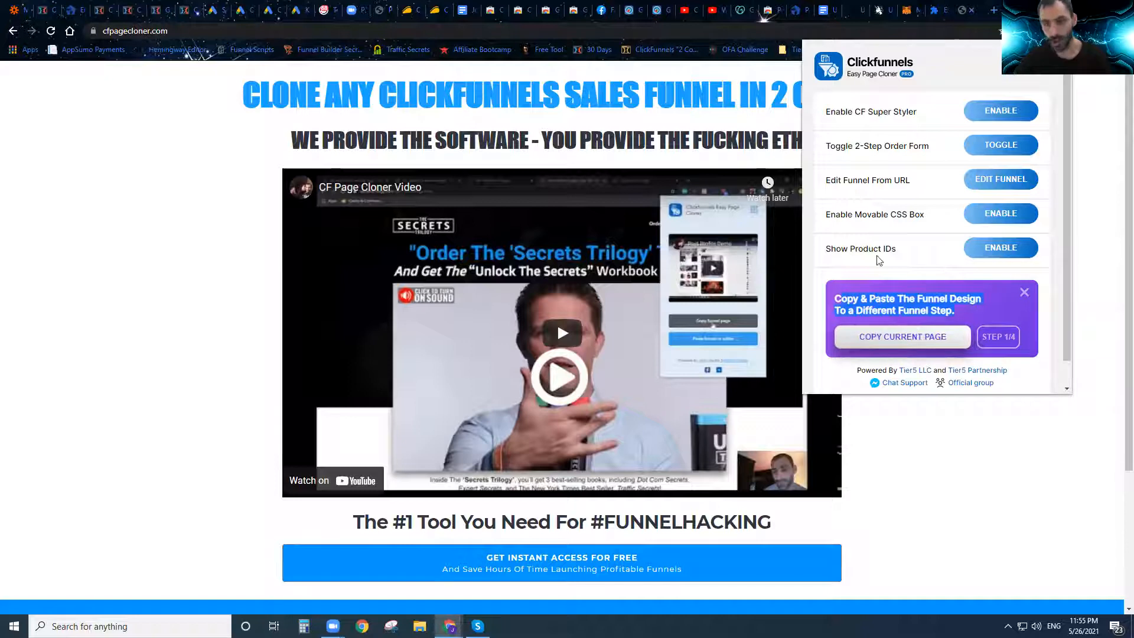
{"action": "left_click_drag", "start_coordinate": [906, 247], "coordinate": [834, 114]}
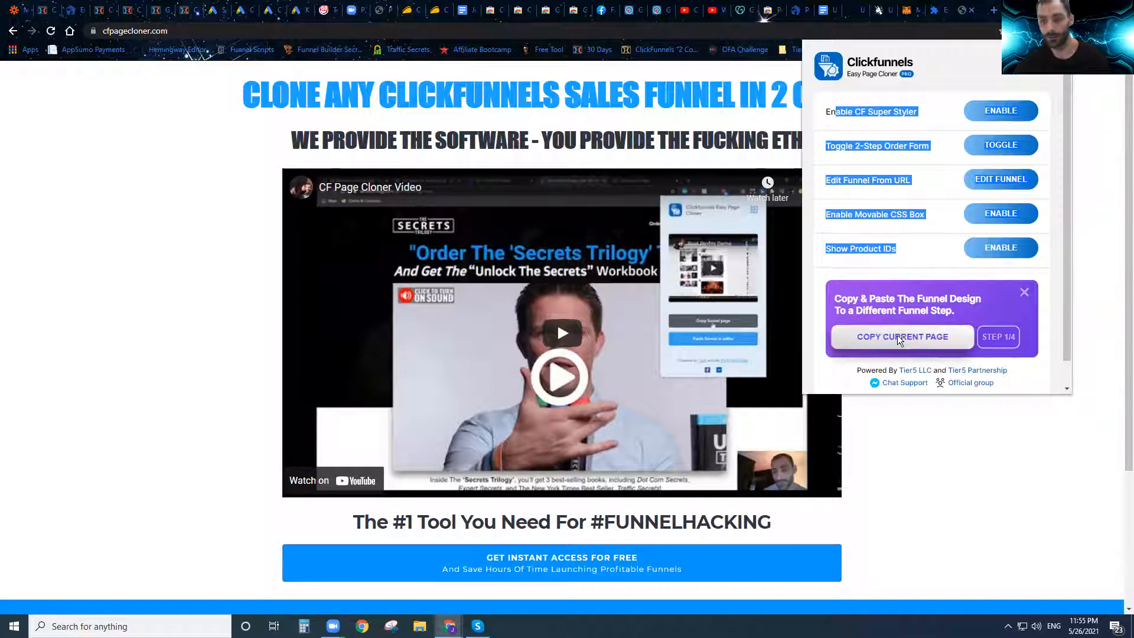
{"action": "left_click", "coordinate": [960, 6]}
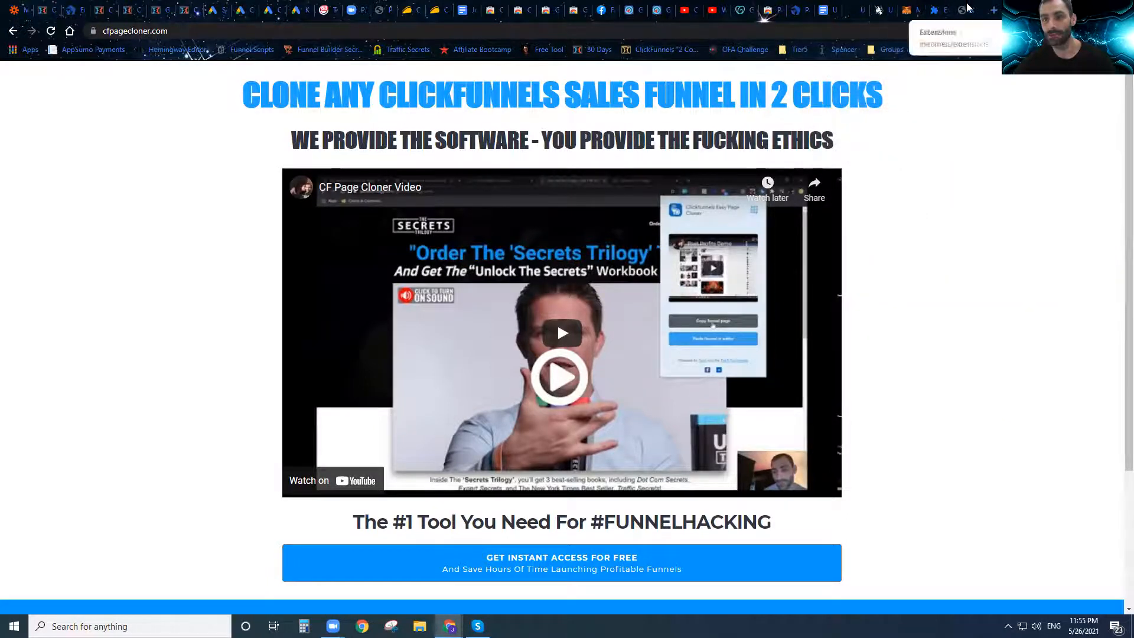
{"action": "left_click", "coordinate": [993, 10]}
{"action": "type", "text": "www.groupmonkey.io"}
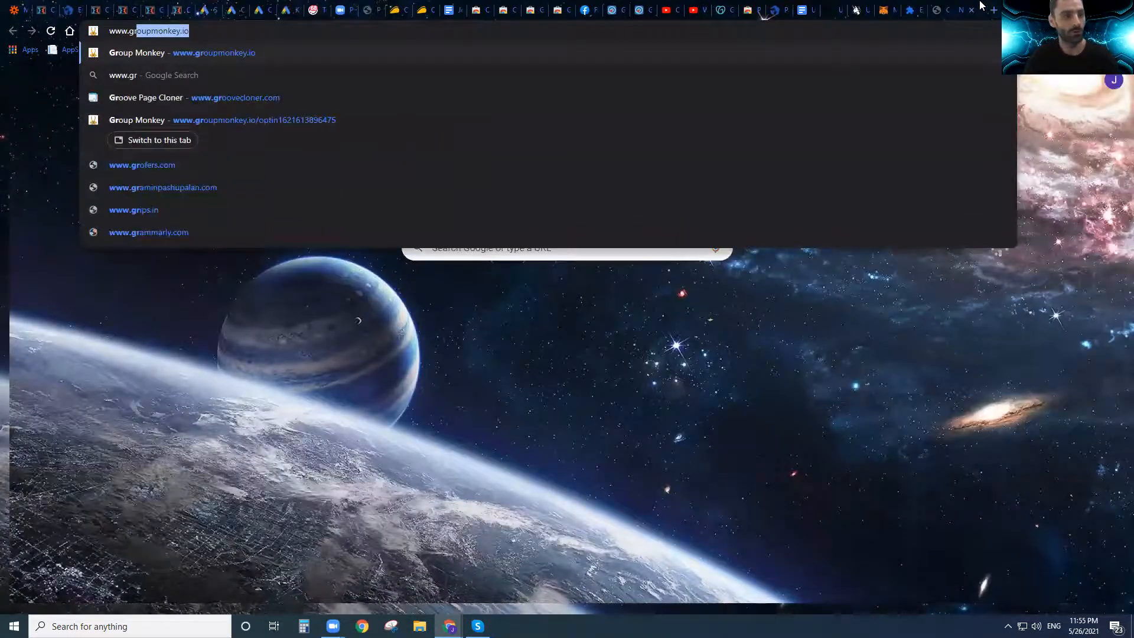
{"action": "key", "text": "Return"}
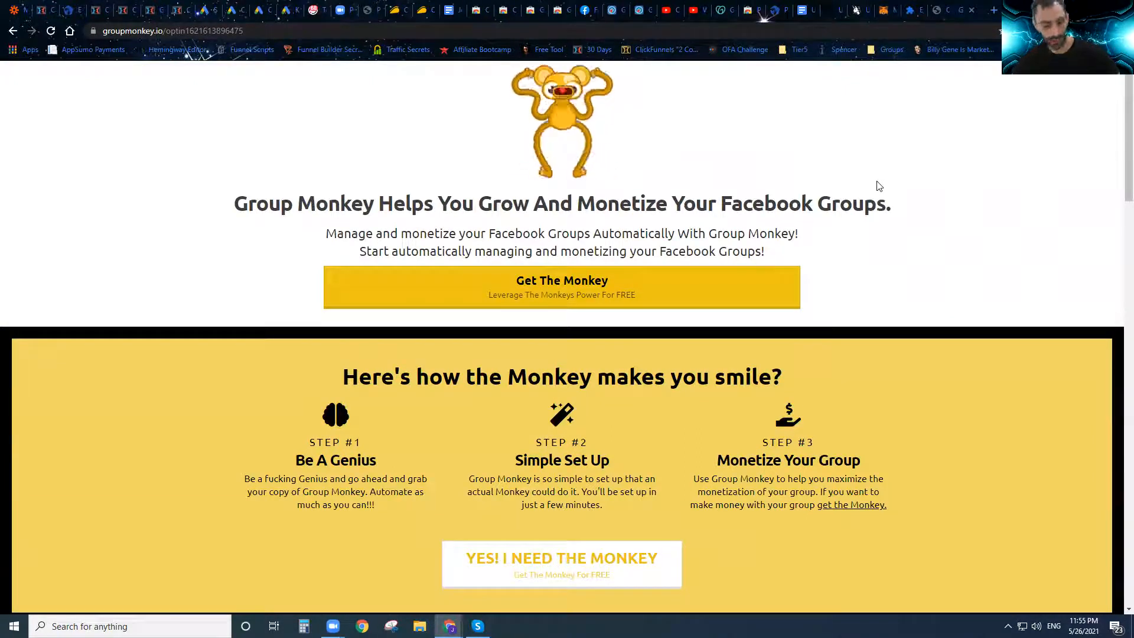
{"action": "scroll", "coordinate": [838, 237], "scroll_direction": "down", "scroll_amount": 20}
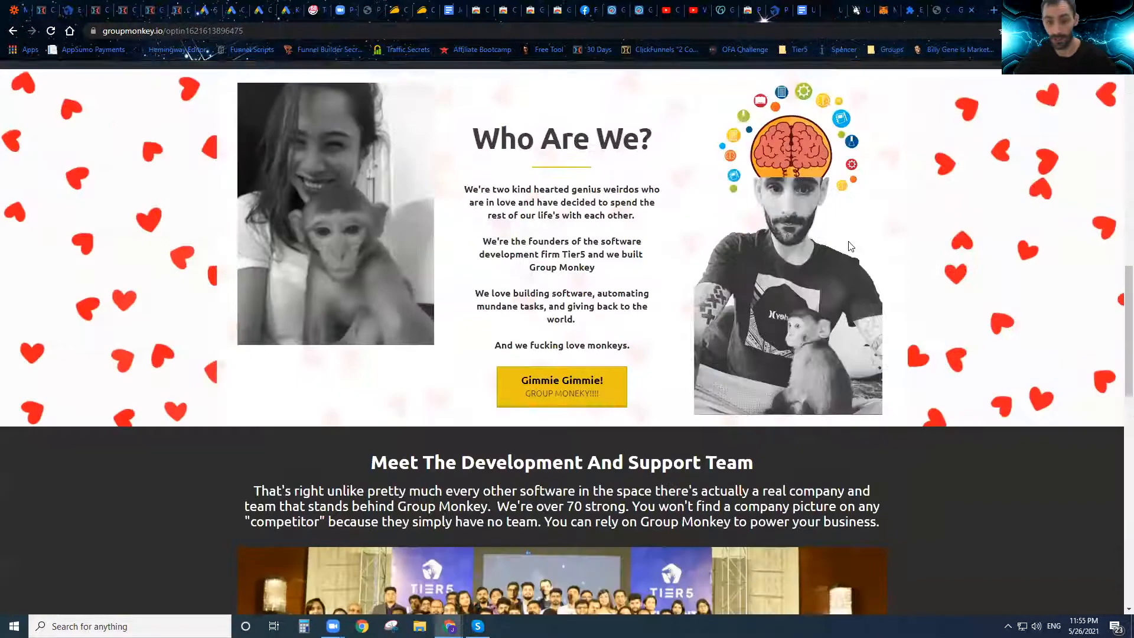
{"action": "scroll", "coordinate": [863, 236], "scroll_direction": "up", "scroll_amount": 20}
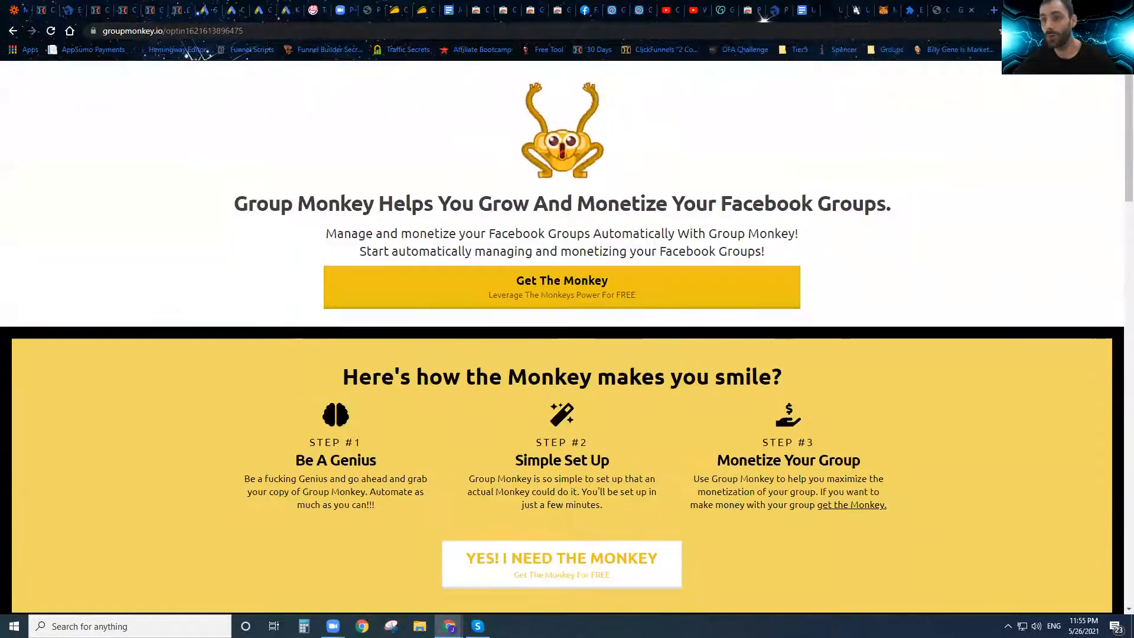
{"action": "left_click", "coordinate": [1062, 30]}
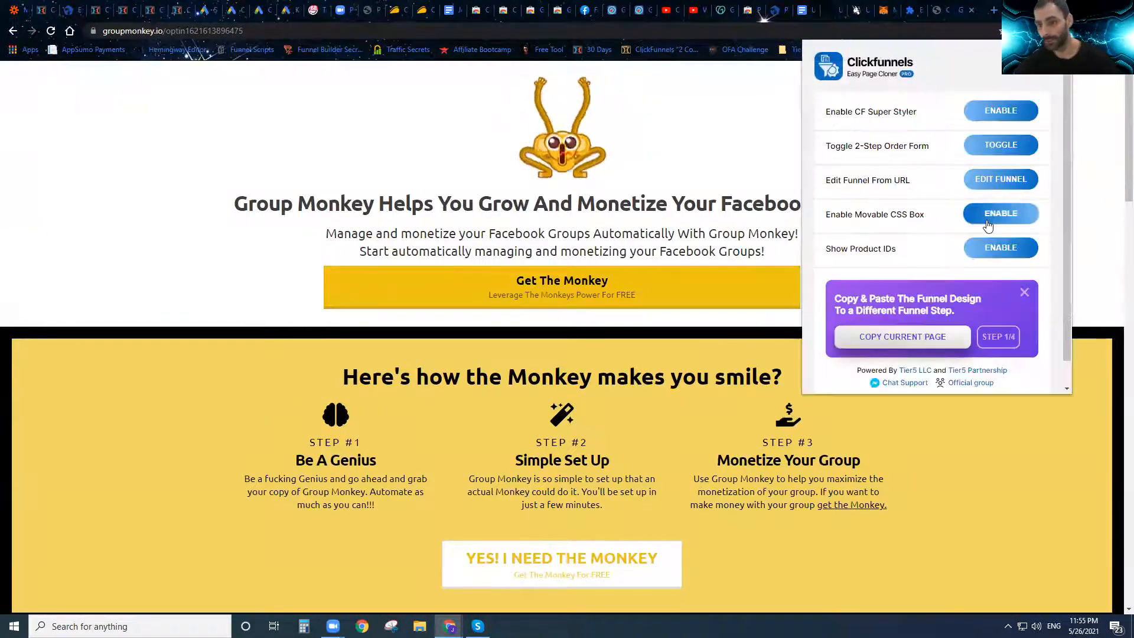
{"action": "left_click", "coordinate": [900, 338]}
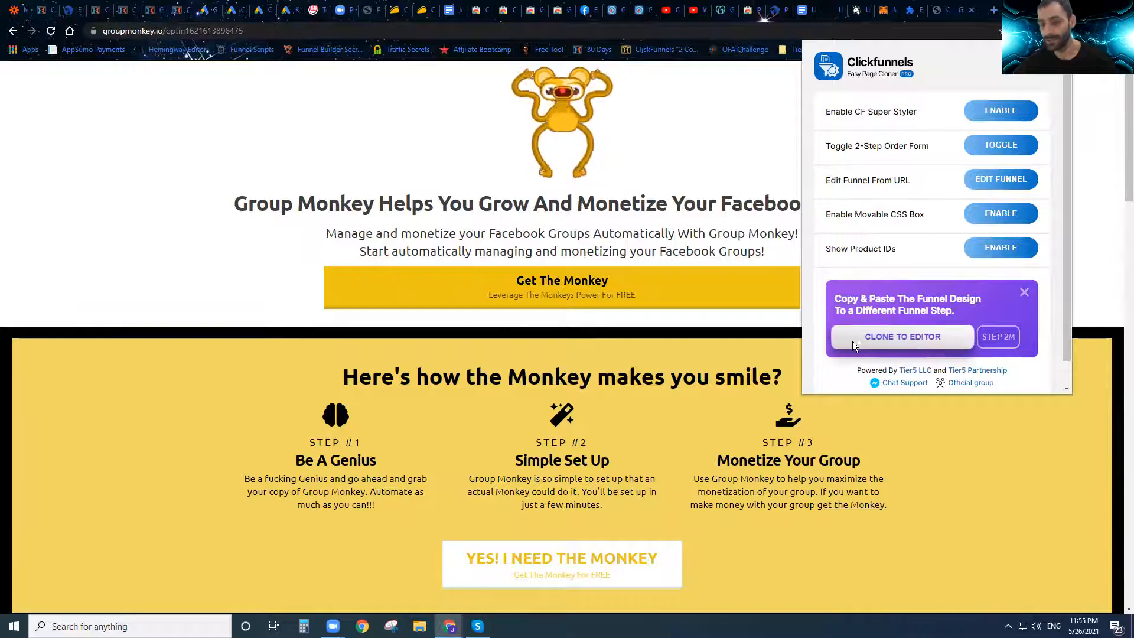
Step: Open the Thank You step's page of the Grammy Wammy funnel in the ClickFunnels page editor
{"action": "left_click", "coordinate": [181, 5]}
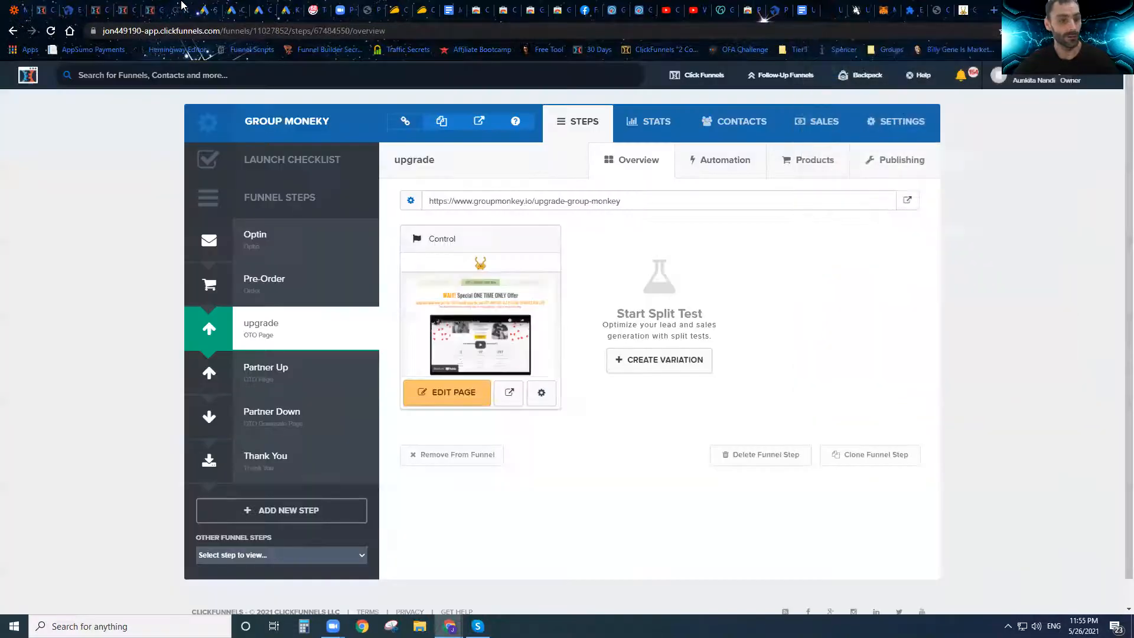
{"action": "left_click", "coordinate": [155, 6]}
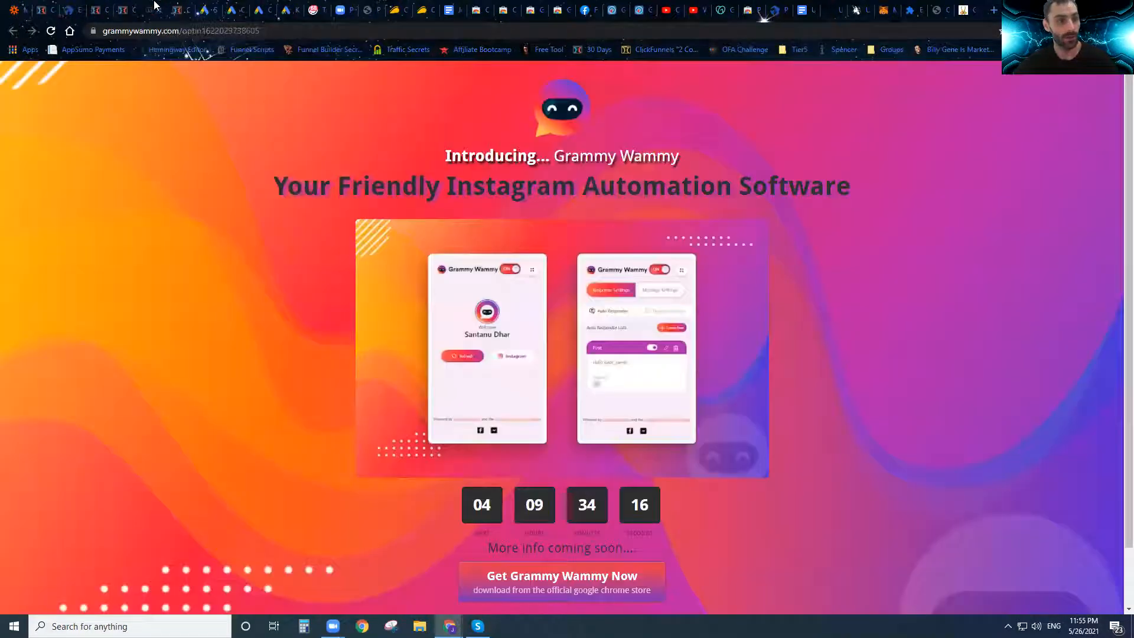
{"action": "left_click", "coordinate": [120, 5]}
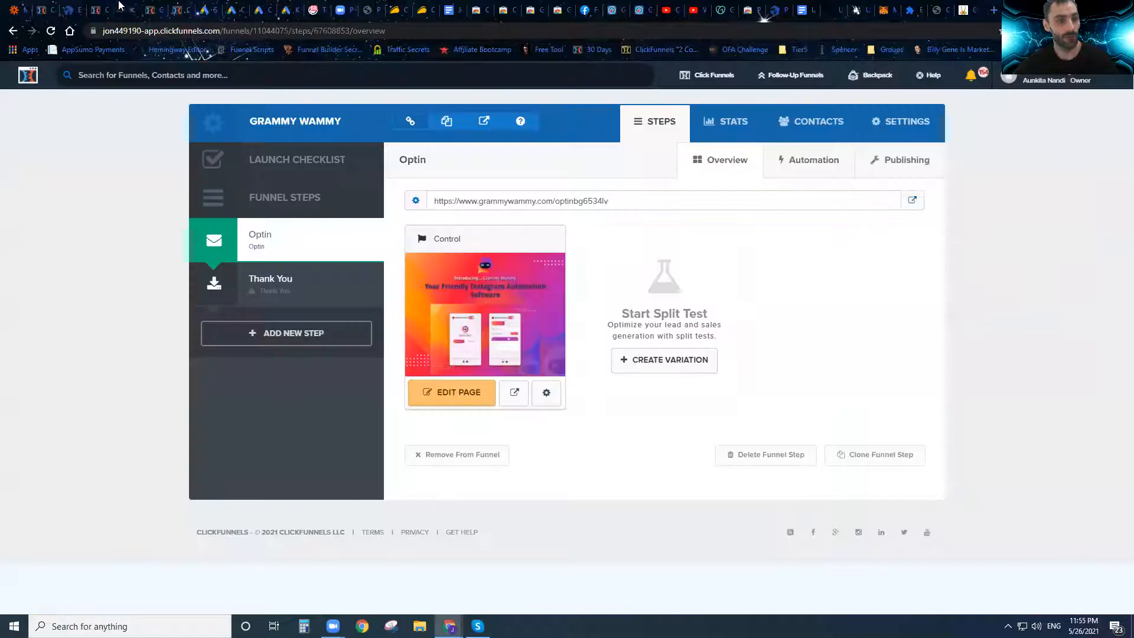
{"action": "left_click", "coordinate": [277, 297]}
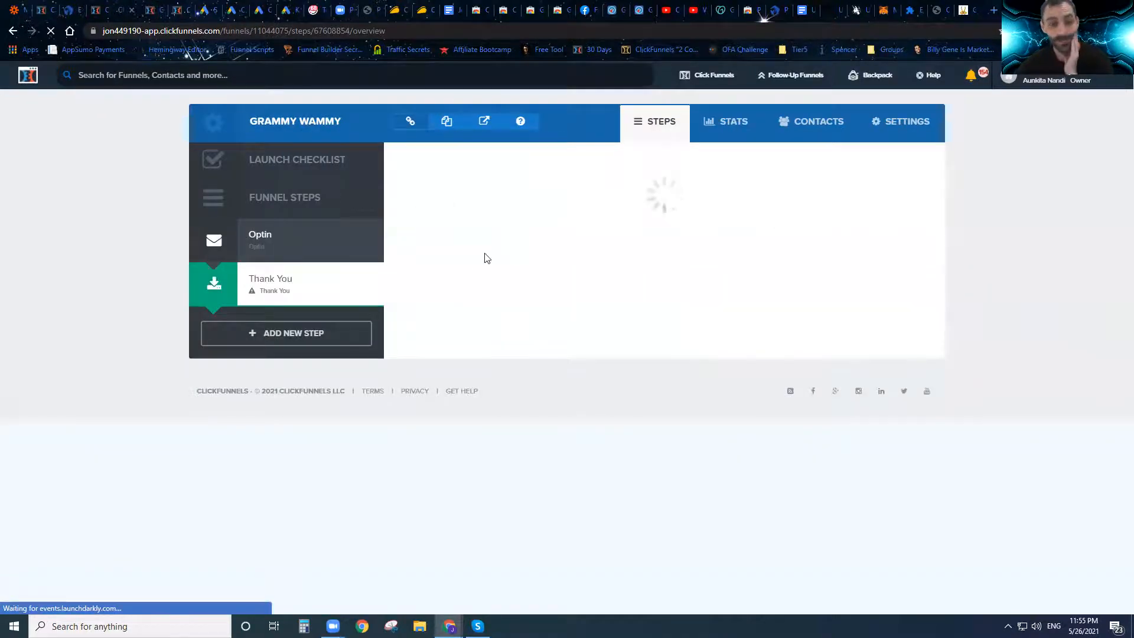
{"action": "left_click", "coordinate": [475, 300]}
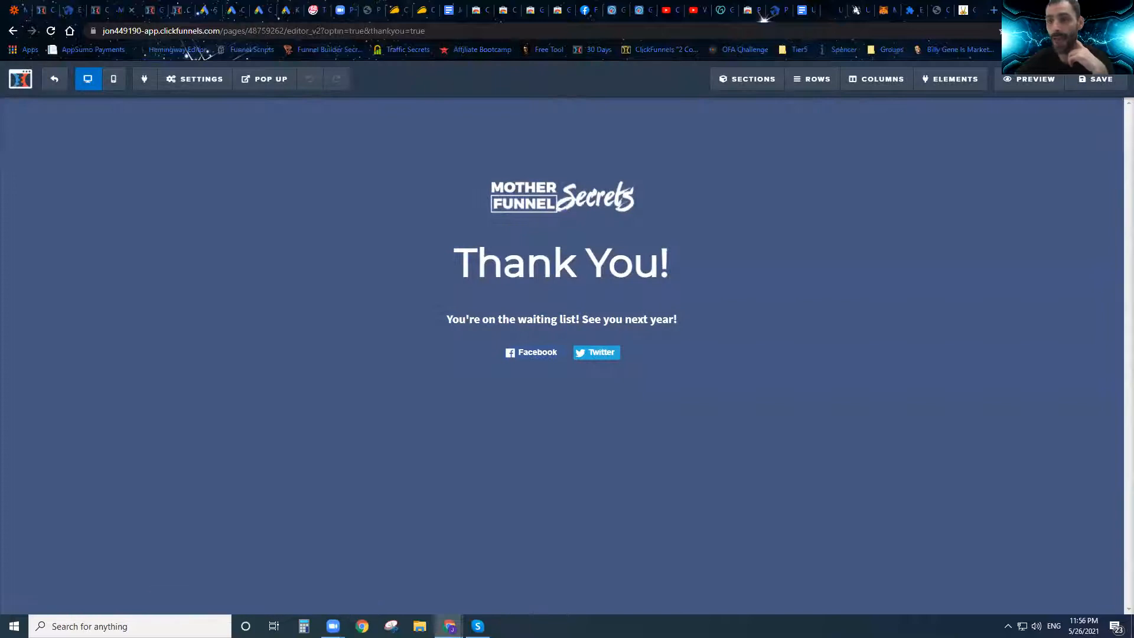
Step: Clone the copied Group Monkey page into the Thank You page editor, then save and finalize the clone
{"action": "left_click", "coordinate": [1062, 31]}
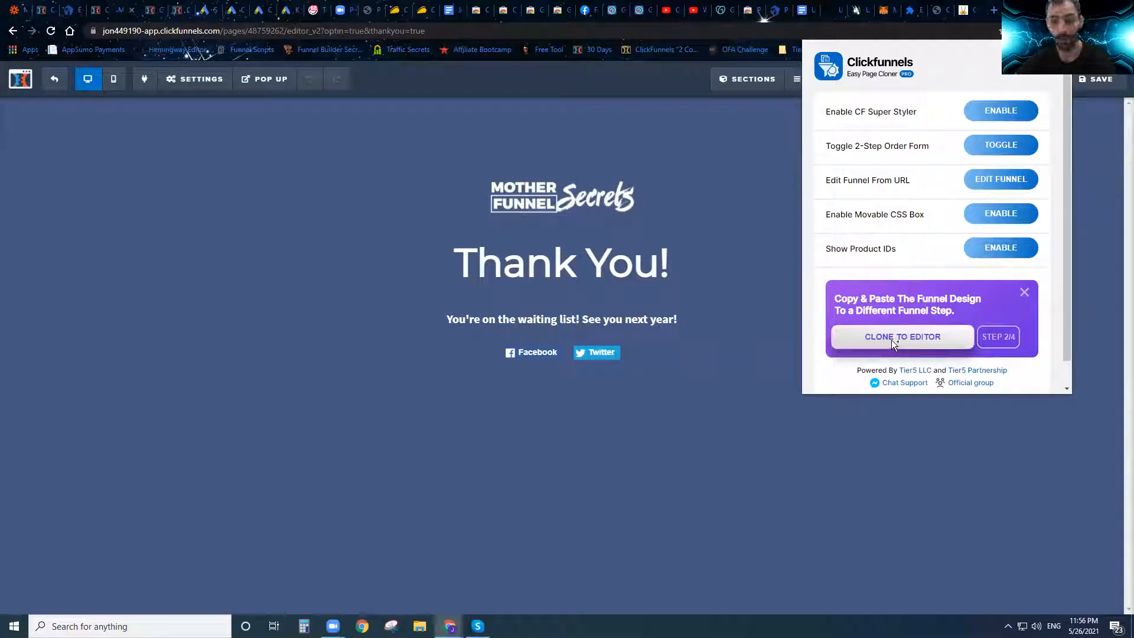
{"action": "left_click", "coordinate": [891, 339]}
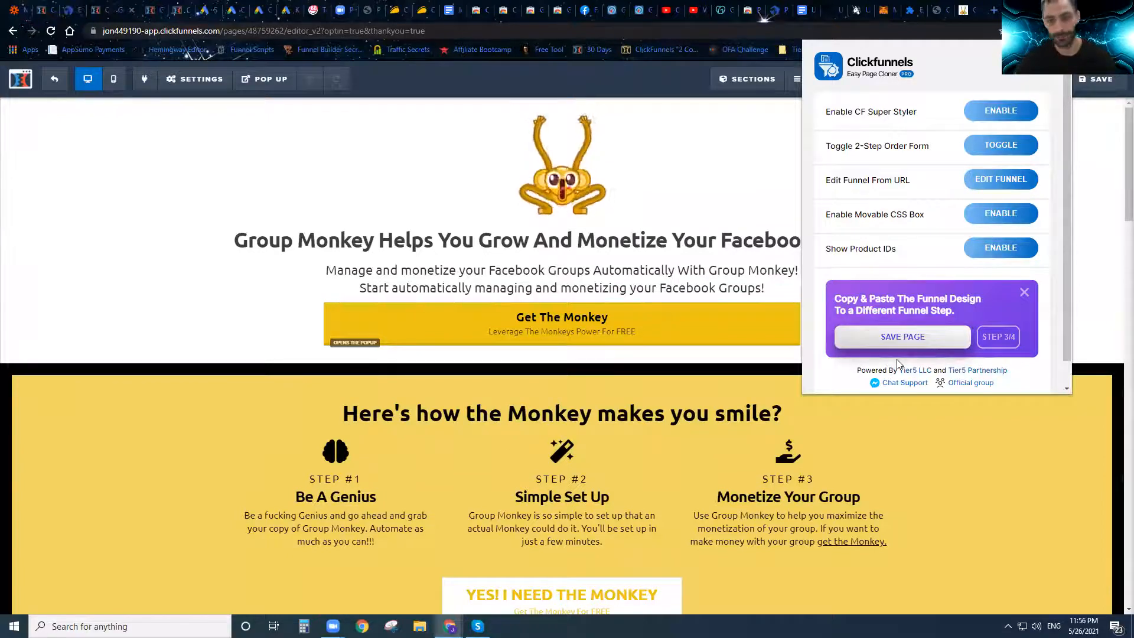
{"action": "left_click", "coordinate": [904, 339]}
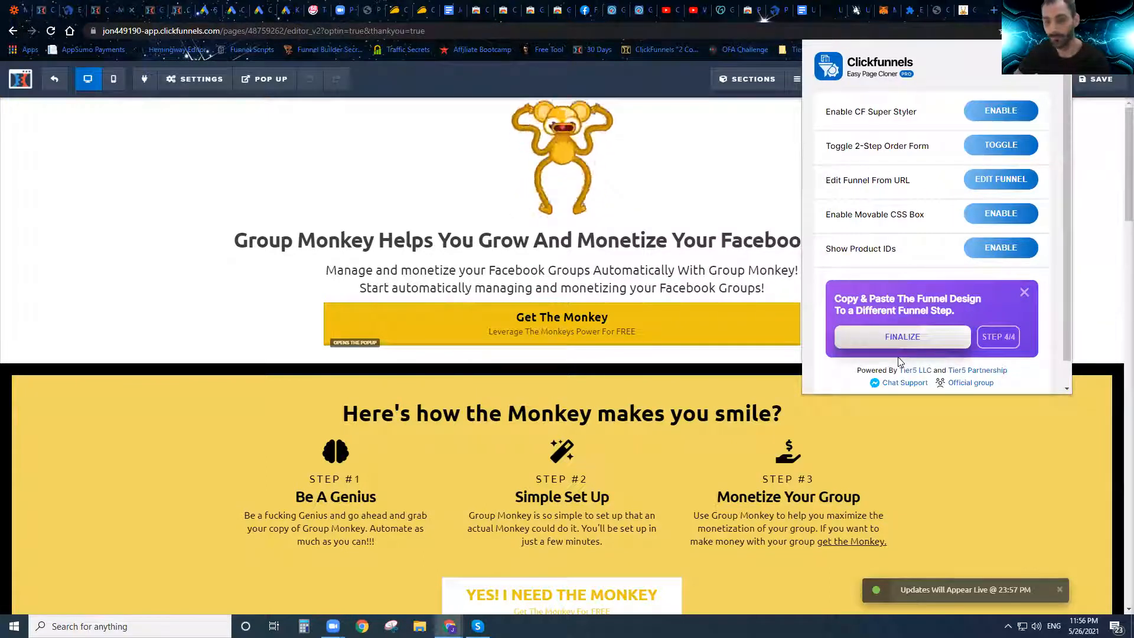
{"action": "left_click", "coordinate": [904, 339]}
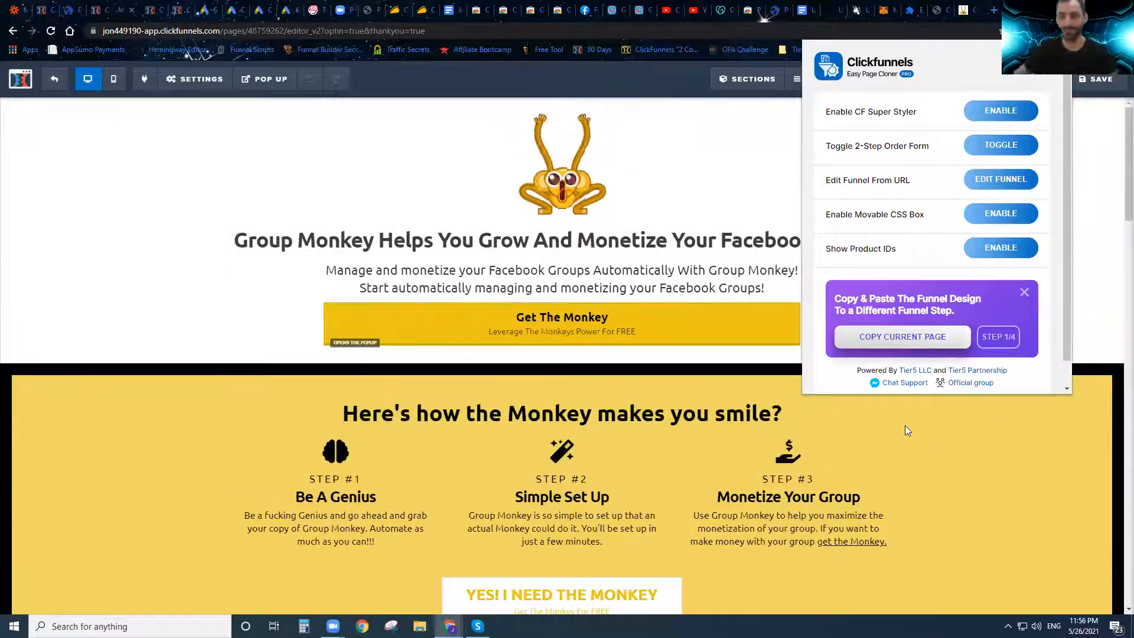
{"action": "left_click", "coordinate": [918, 448]}
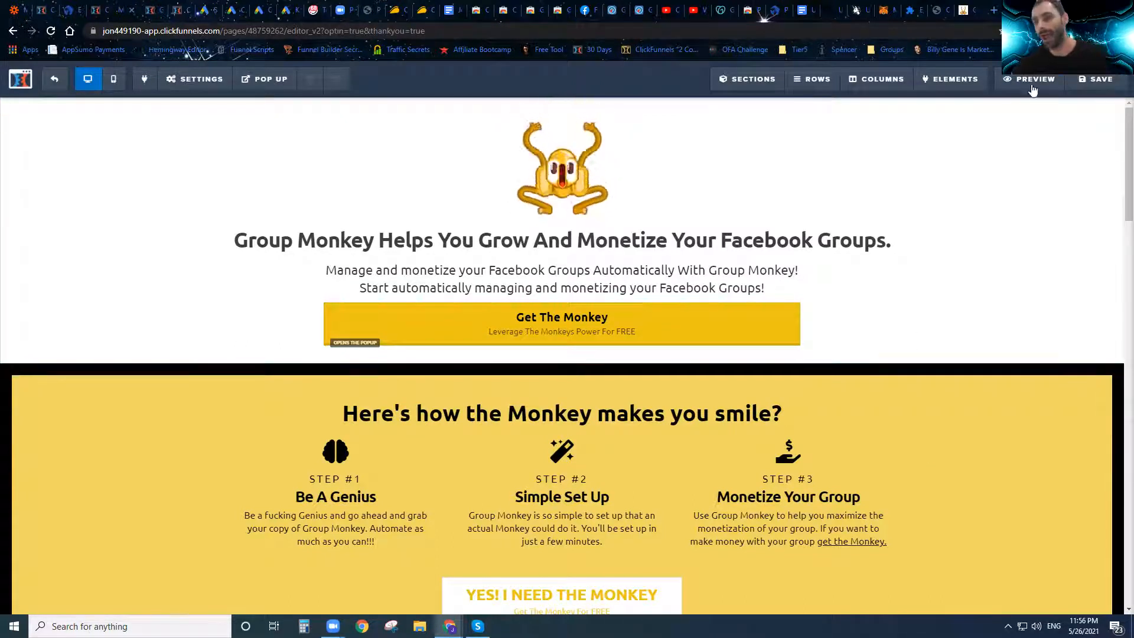
{"action": "left_click", "coordinate": [1062, 30]}
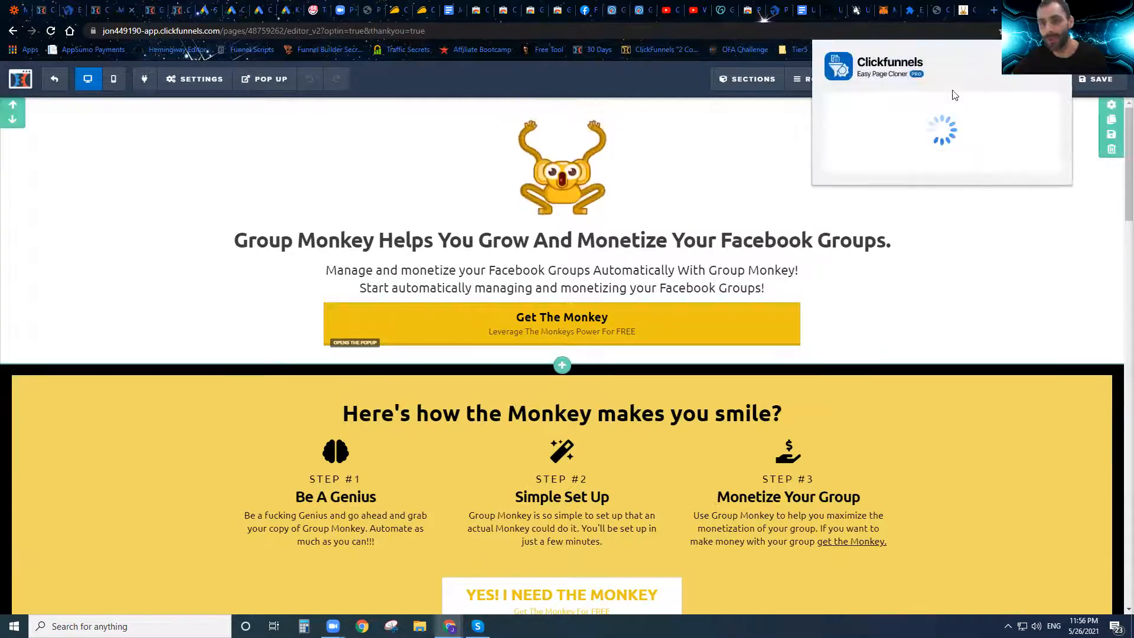
{"action": "left_click", "coordinate": [964, 8]}
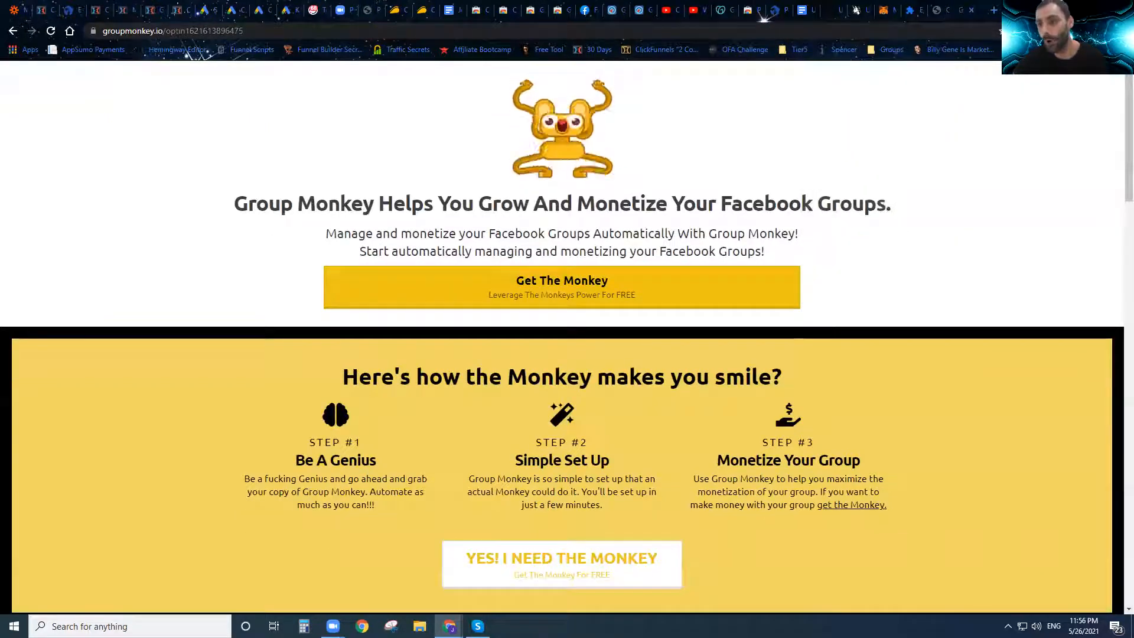
{"action": "left_click", "coordinate": [1062, 31]}
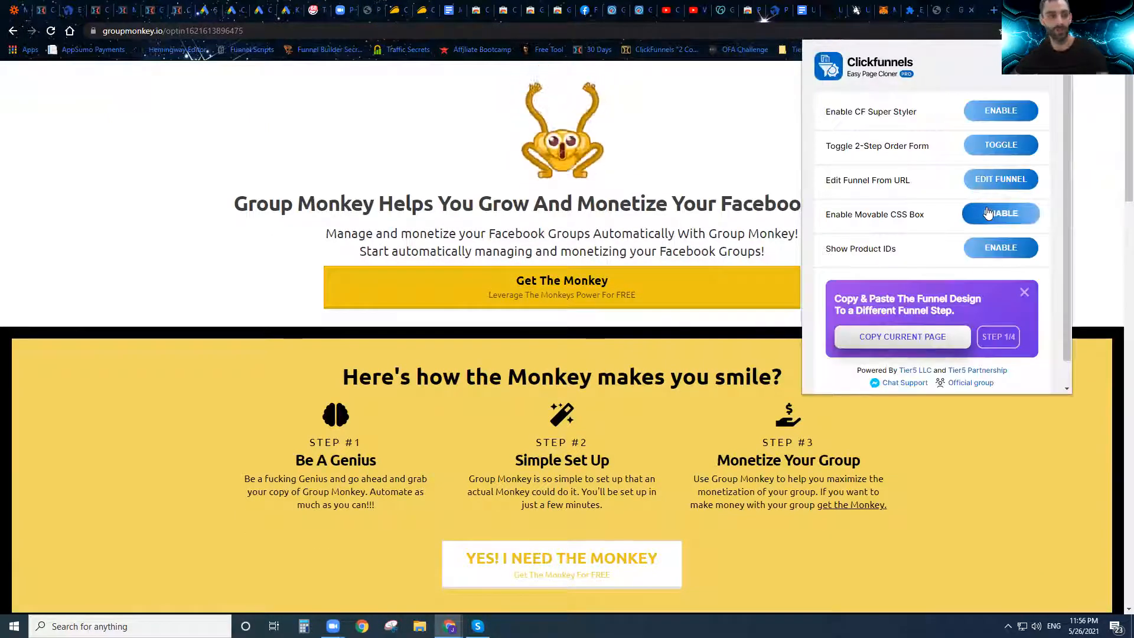
{"action": "left_click", "coordinate": [930, 335]}
{"action": "left_click", "coordinate": [992, 11]}
{"action": "type", "text": "www.gen"}
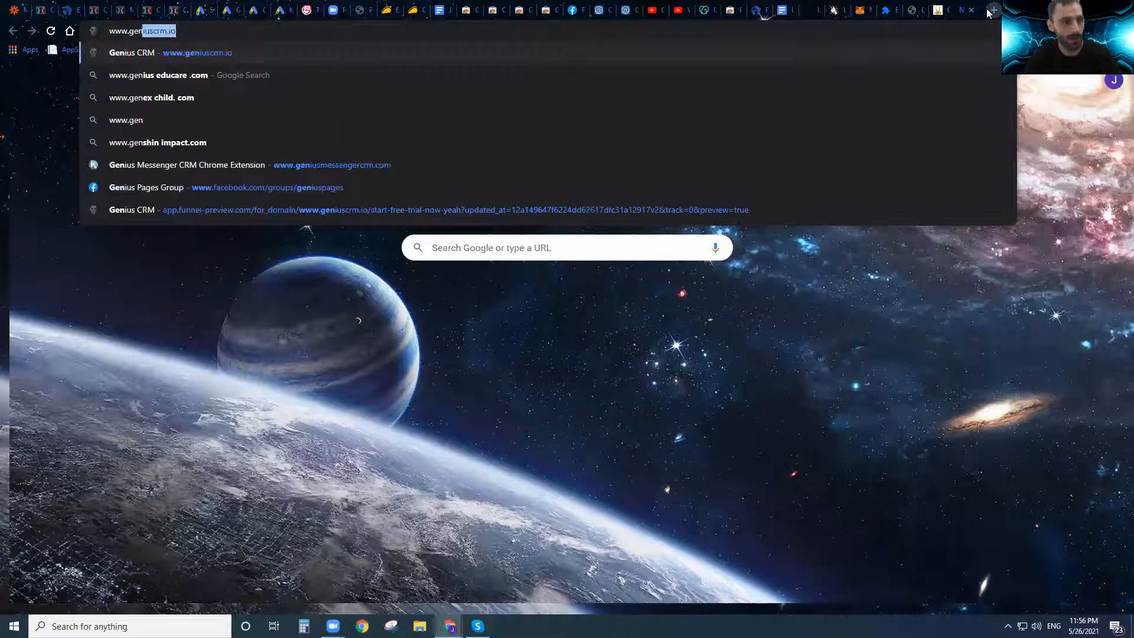
{"action": "key", "text": "Return"}
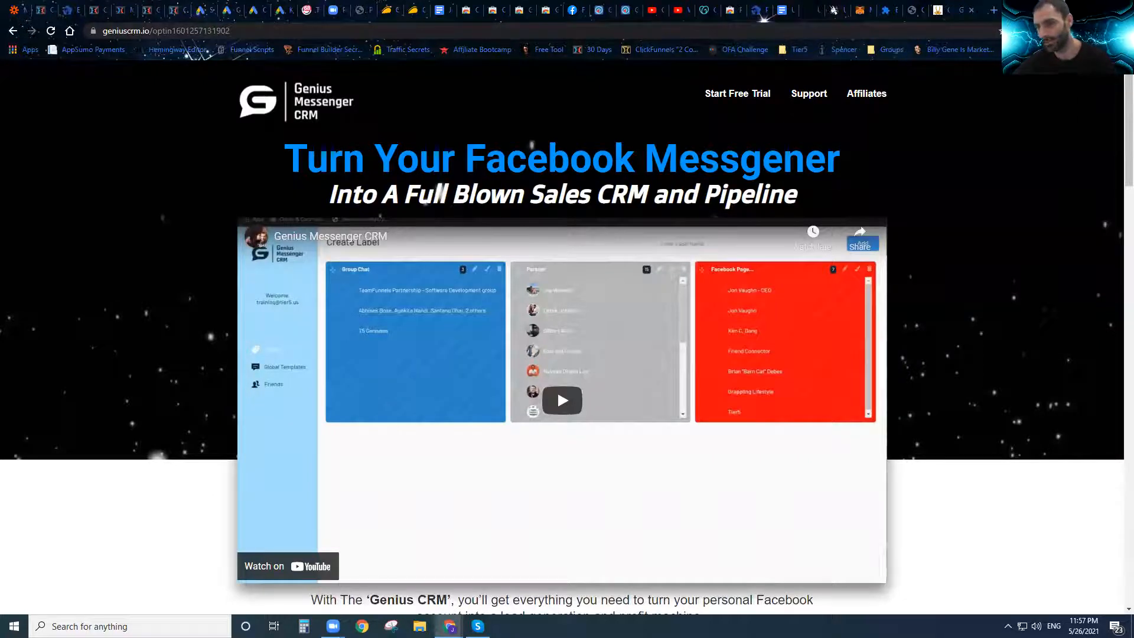
{"action": "left_click", "coordinate": [1062, 30]}
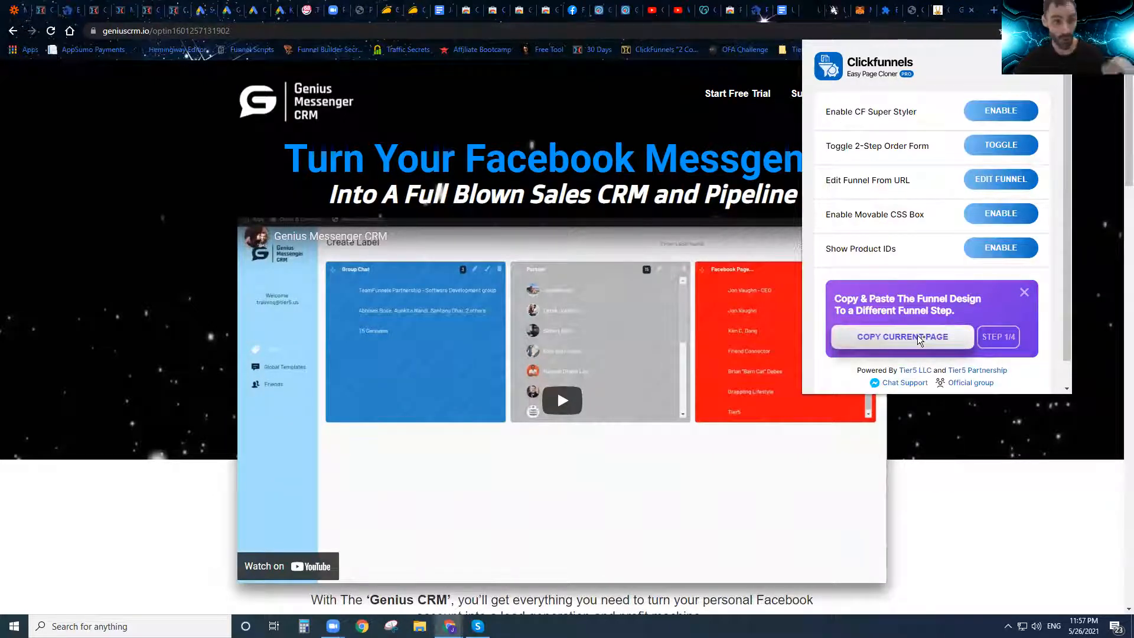
{"action": "left_click", "coordinate": [148, 171]}
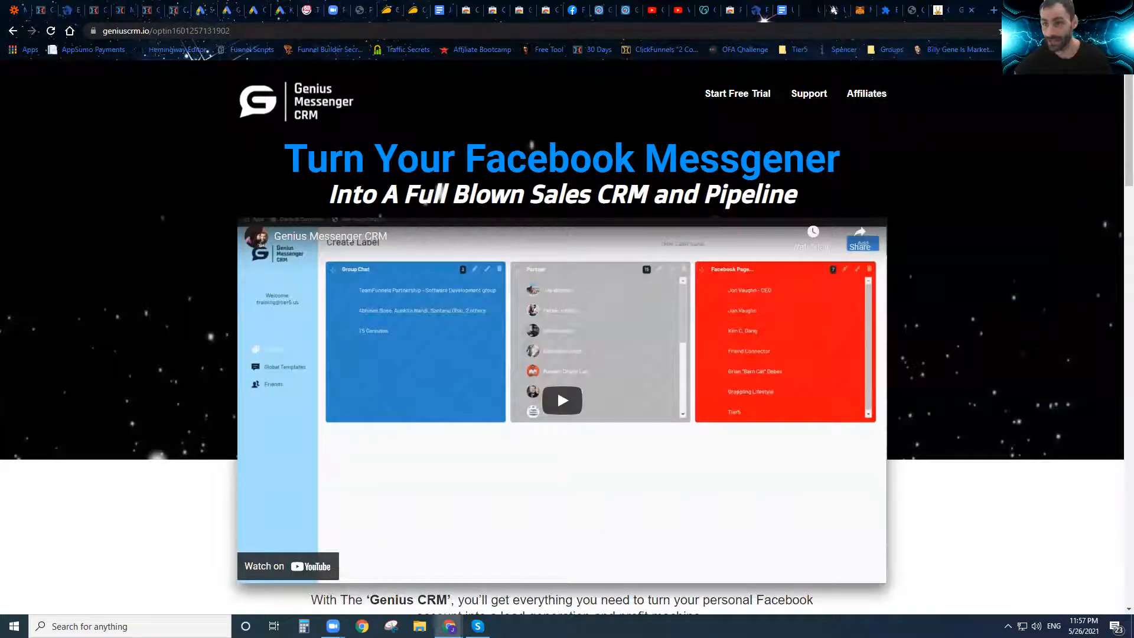
{"action": "left_click", "coordinate": [1062, 31]}
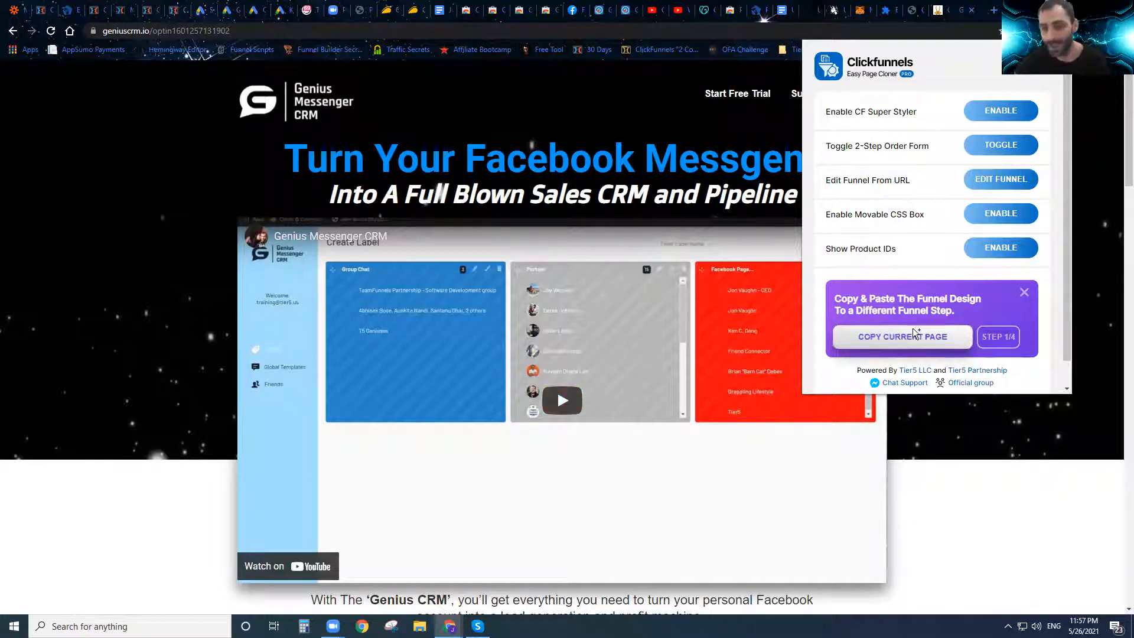
{"action": "left_click", "coordinate": [992, 118]}
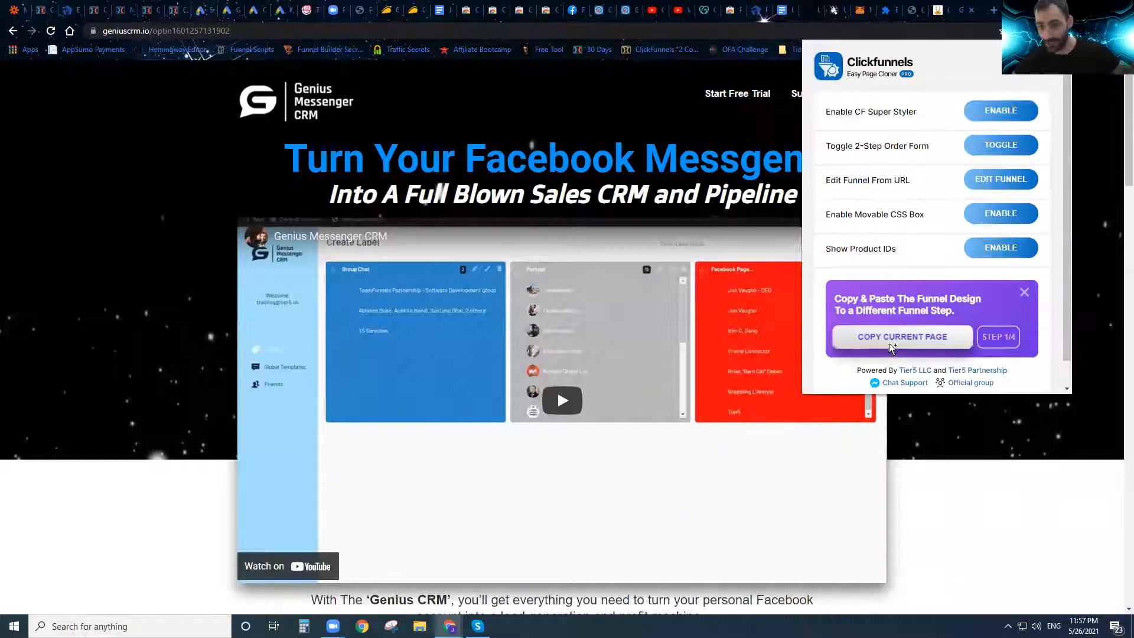
{"action": "left_click", "coordinate": [891, 343]}
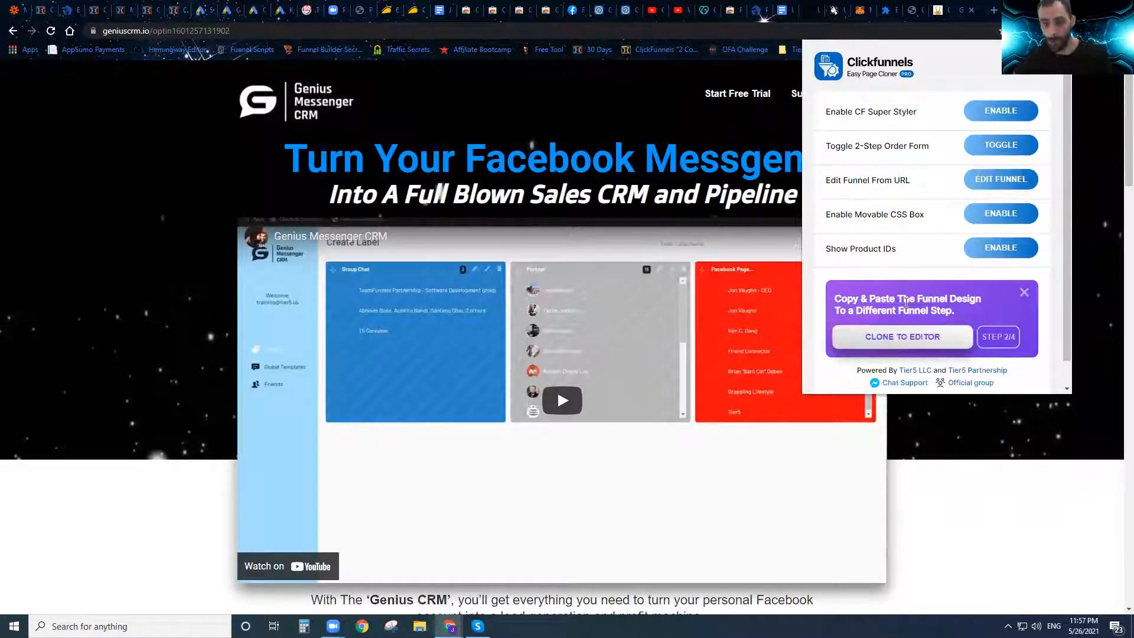
Step: Return to the Grammy Wammy Thank You page editor and clone the copied Genius Messenger CRM page into it
{"action": "left_click", "coordinate": [171, 6]}
{"action": "left_click", "coordinate": [149, 5]}
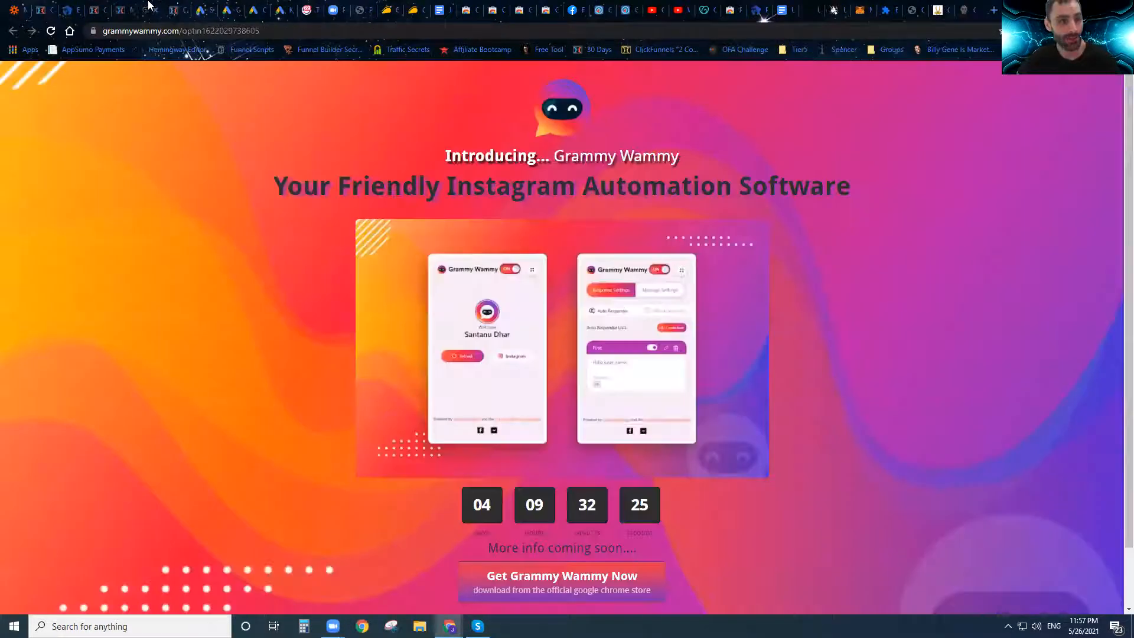
{"action": "left_click", "coordinate": [142, 7]}
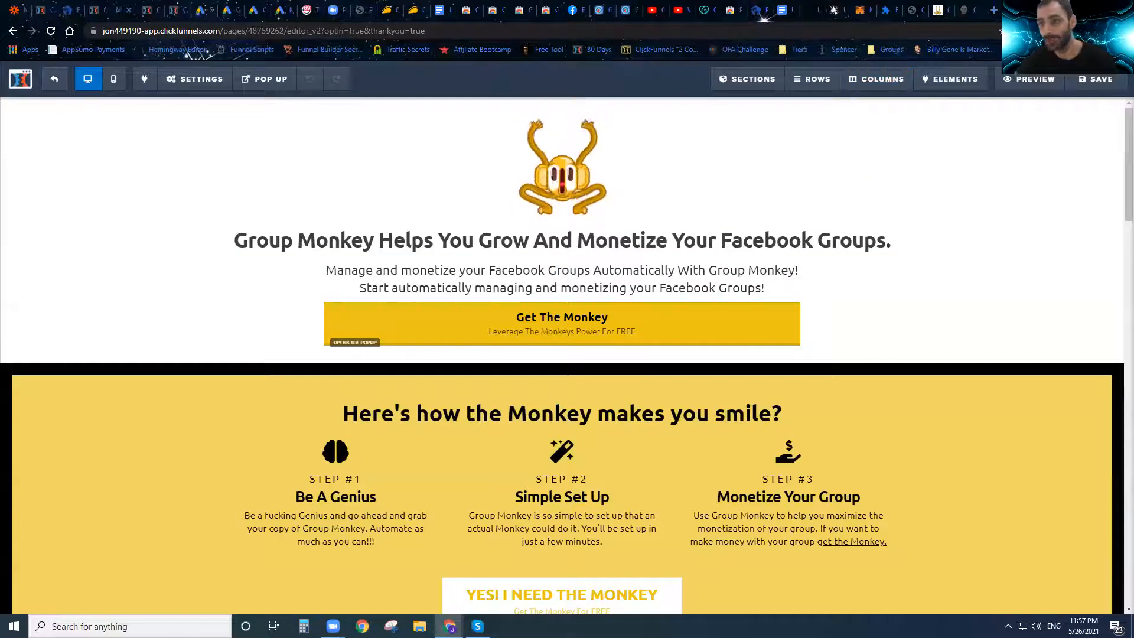
{"action": "left_click", "coordinate": [1062, 31]}
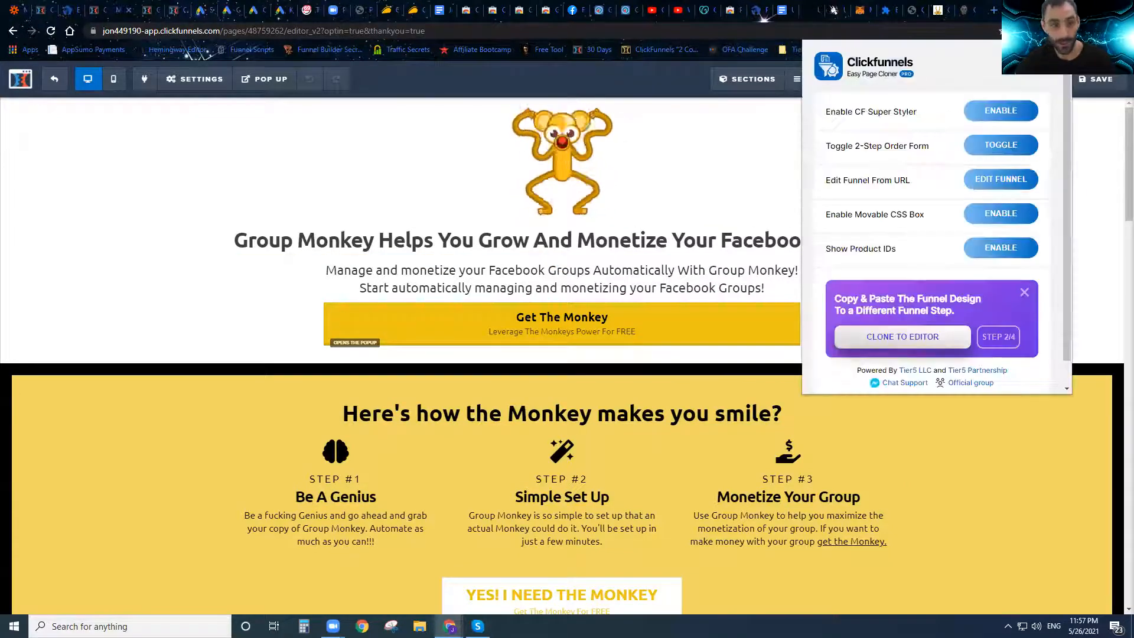
{"action": "left_click", "coordinate": [909, 341]}
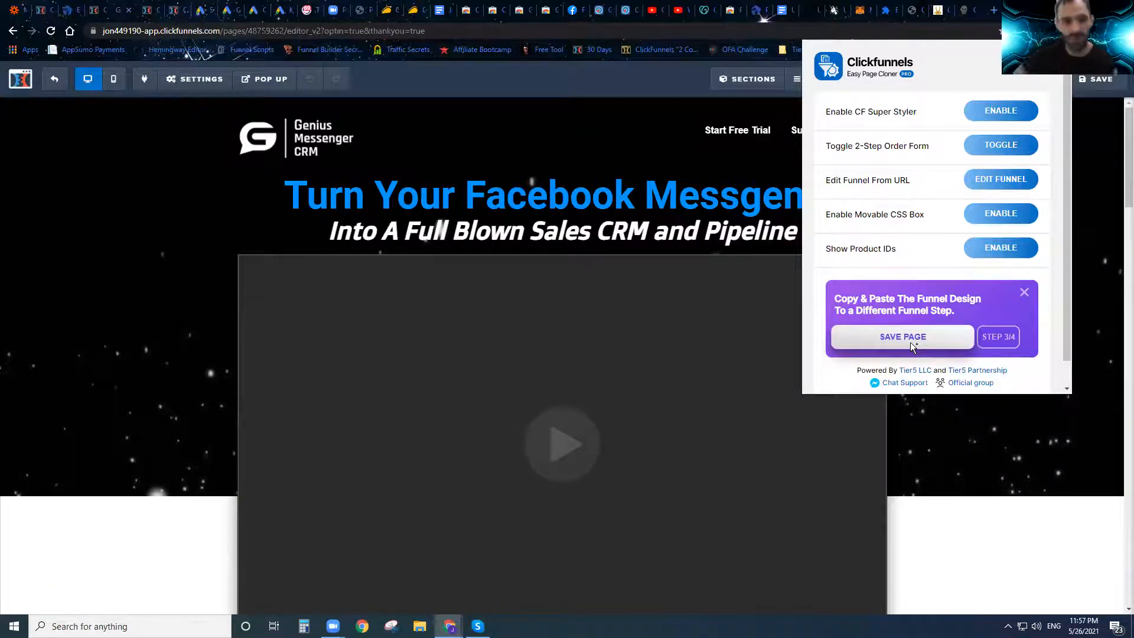
Step: Save the Genius Messenger CRM page cloned into the editor and finalize the clone
{"action": "scroll", "coordinate": [534, 284], "scroll_direction": "down", "scroll_amount": 15}
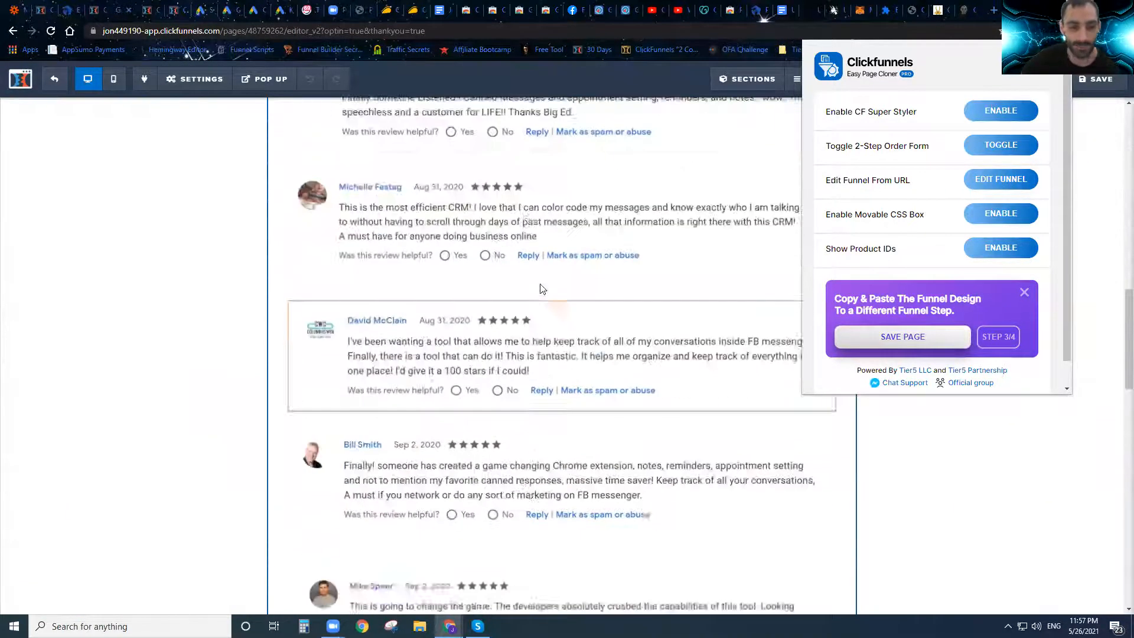
{"action": "scroll", "coordinate": [542, 289], "scroll_direction": "down", "scroll_amount": 6}
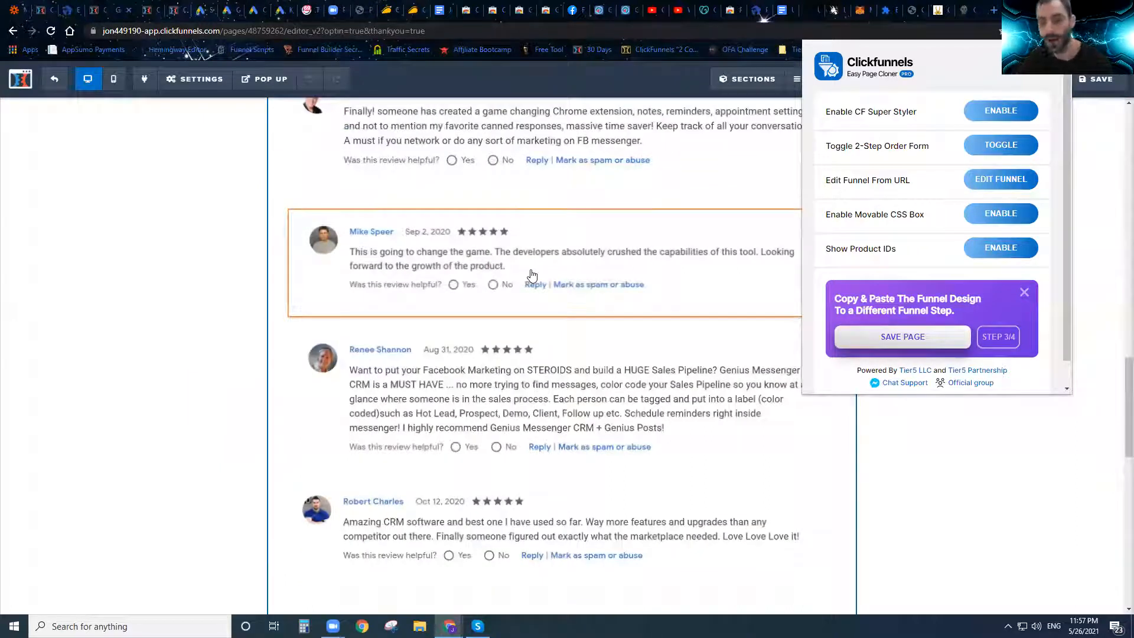
{"action": "left_click", "coordinate": [895, 339]}
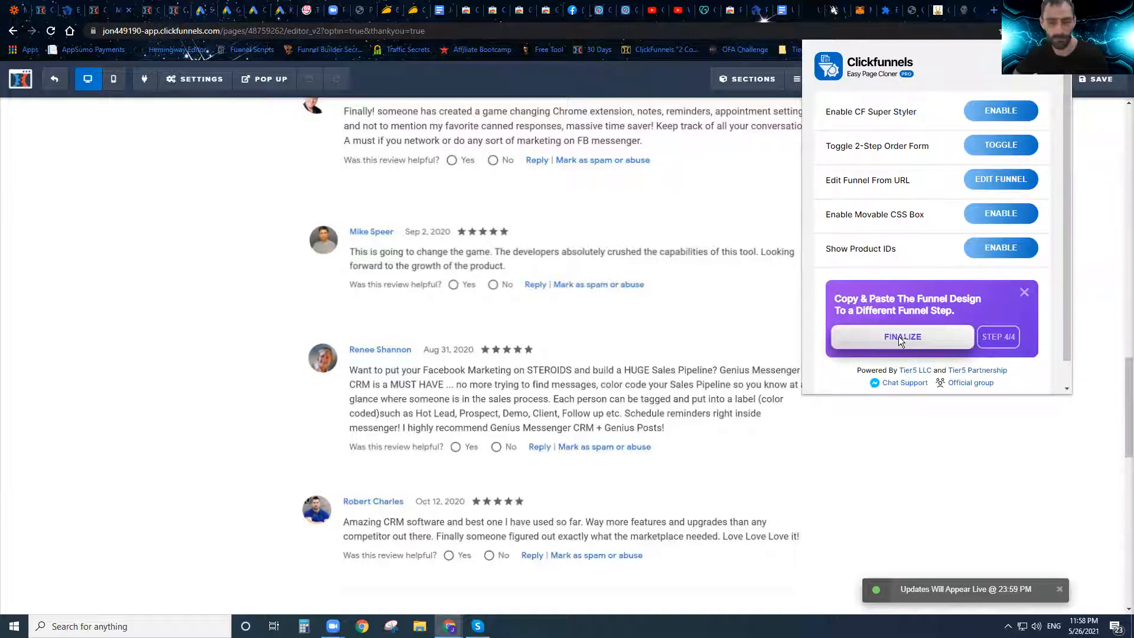
{"action": "left_click", "coordinate": [898, 335]}
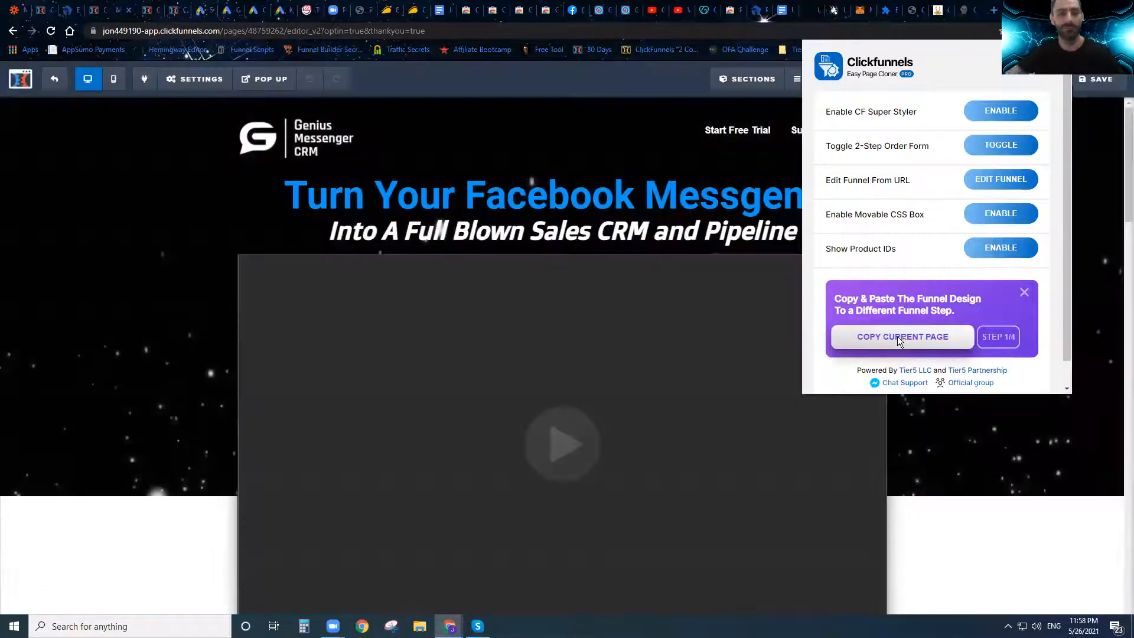
Step: Insert the filler text "dkfajd;lkjkaflk;dkjas;lfkidja;lfjas;lkdfjkl;" before the final "er" of the cloned page's blue headline
{"action": "left_click", "coordinate": [923, 442]}
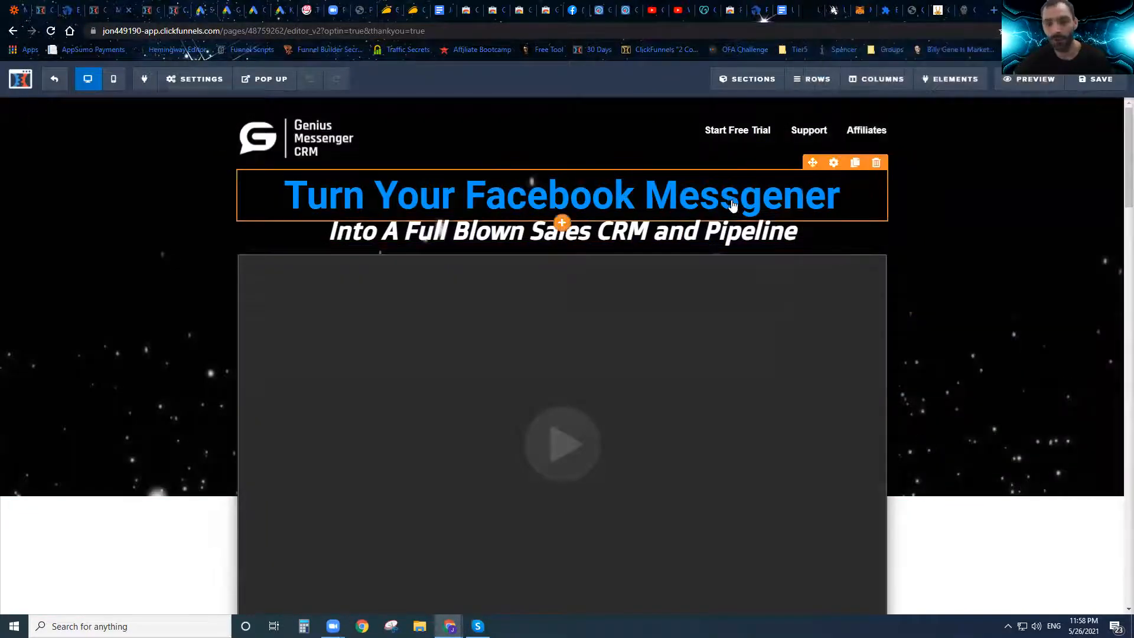
{"action": "left_click", "coordinate": [798, 188]}
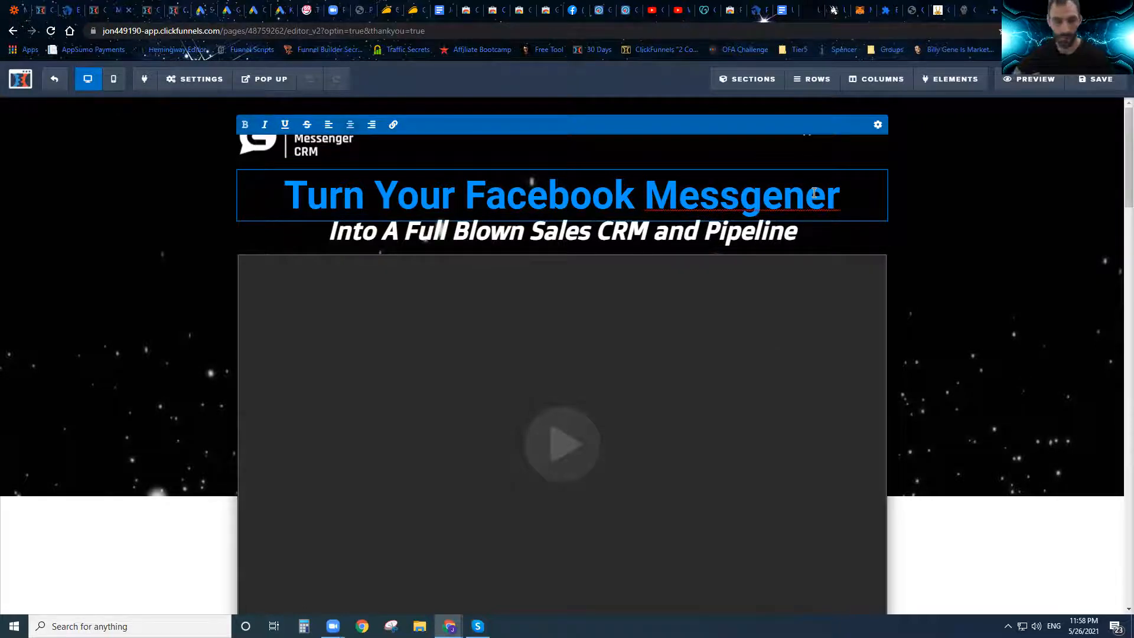
{"action": "type", "text": "dkfajd;lkjkaflk;dkjas;lfkidja;lfjas;lkdfjkl;"}
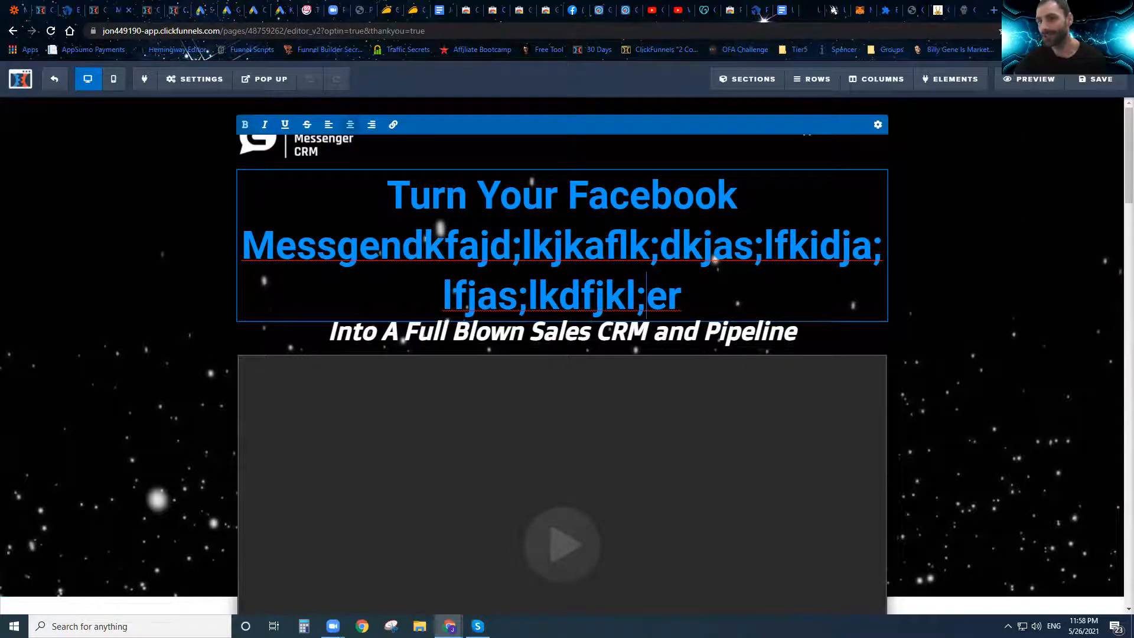
Step: Switch to the live groupmonkey.io page and open it in the ClickFunnels editor with the extension's Edit Funnel From URL feature
{"action": "left_click", "coordinate": [1059, 30]}
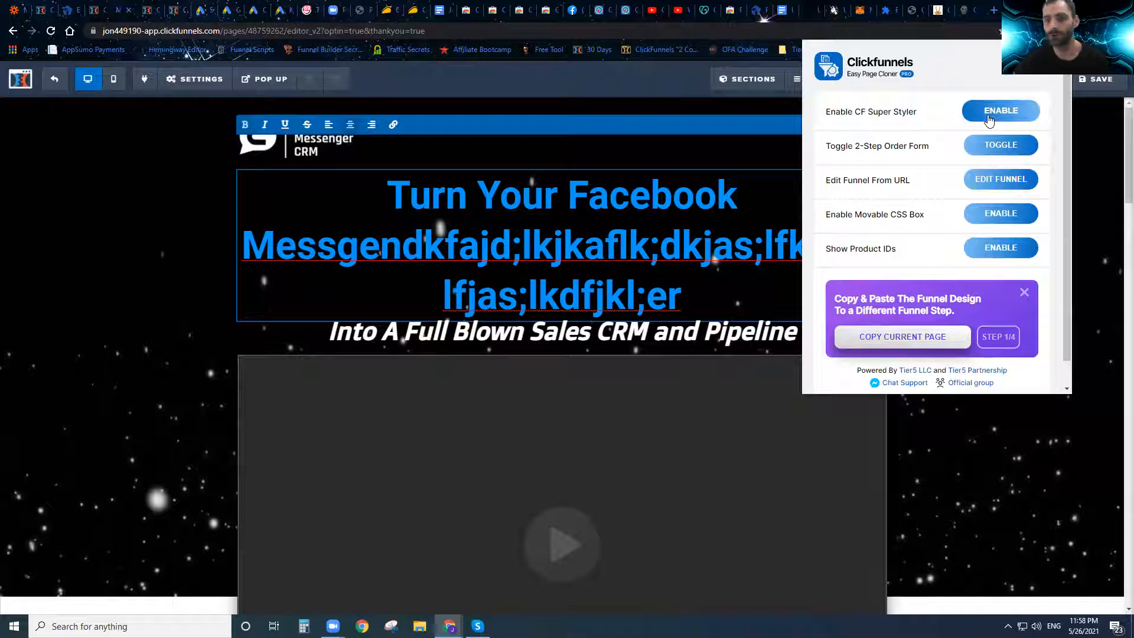
{"action": "left_click", "coordinate": [936, 8]}
{"action": "left_click", "coordinate": [1062, 31]}
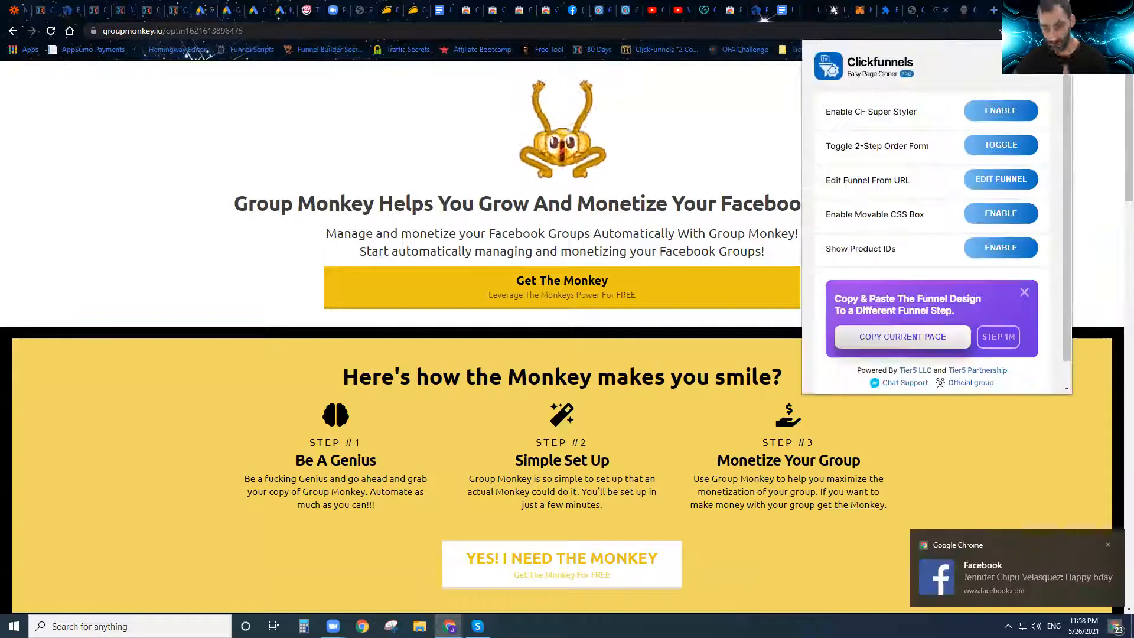
{"action": "left_click", "coordinate": [991, 186]}
{"action": "left_click", "coordinate": [1048, 237]}
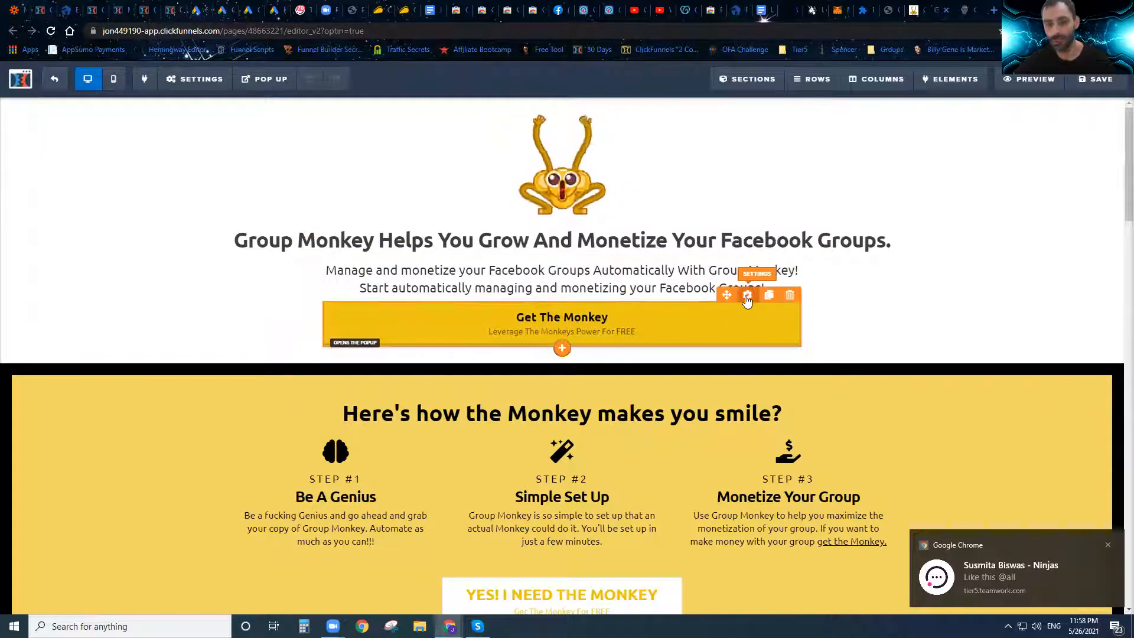
Step: View the standard settings of the Get The Monkey button and close them
{"action": "left_click", "coordinate": [746, 296]}
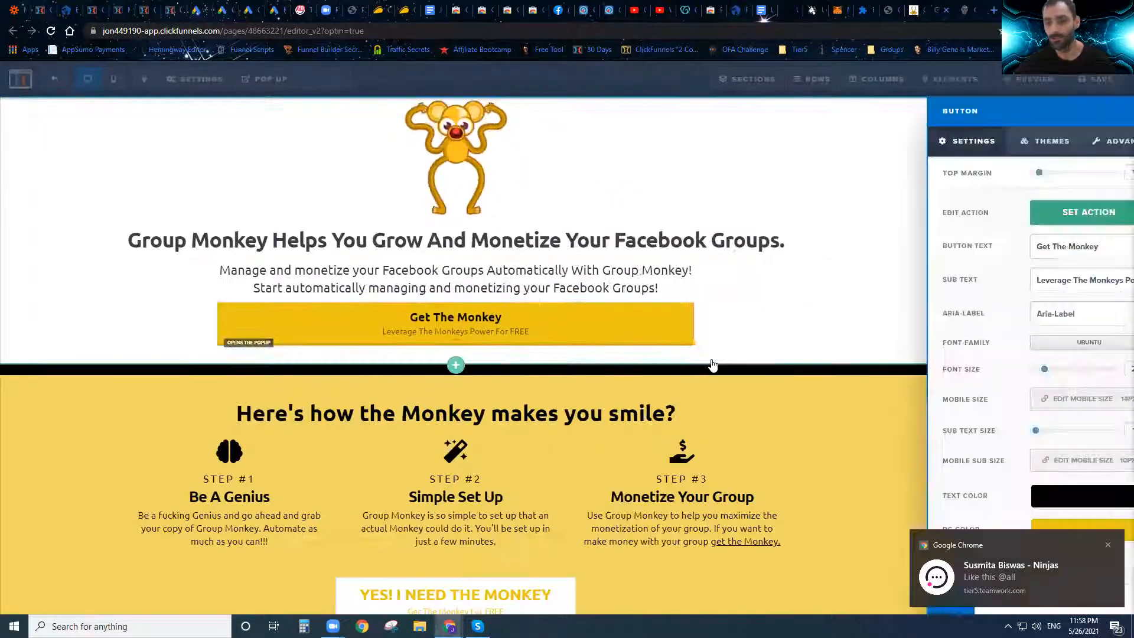
{"action": "left_click", "coordinate": [1103, 545]}
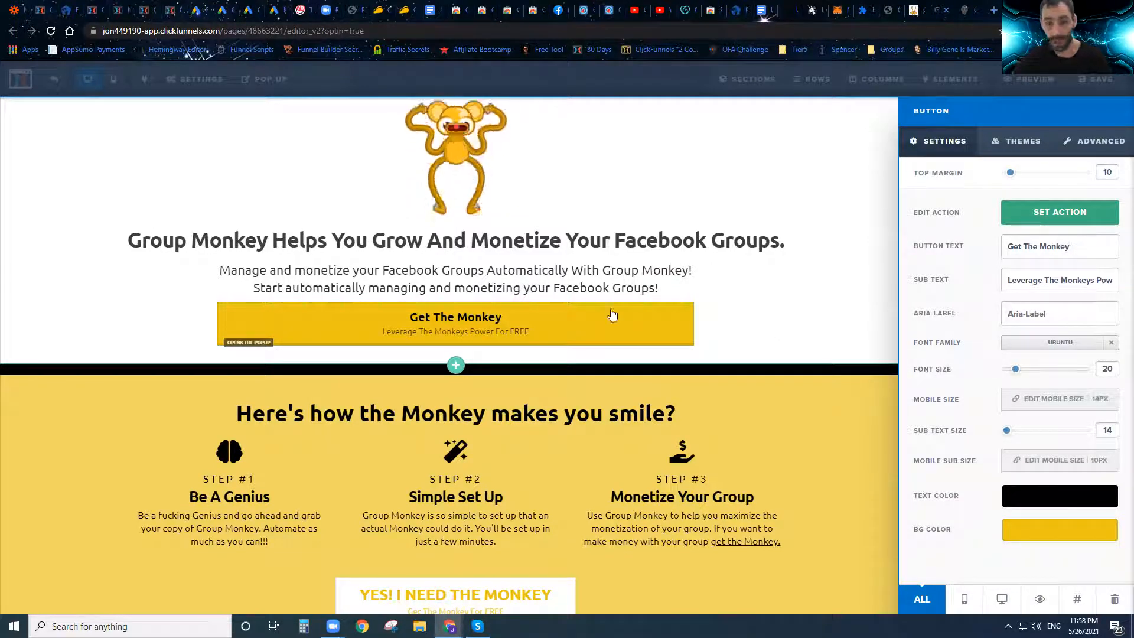
{"action": "left_click", "coordinate": [849, 165]}
Step: Enable CF Super Styler for the Group Monkey page through the Easy Page Cloner extension and confirm it
{"action": "left_click", "coordinate": [1063, 31]}
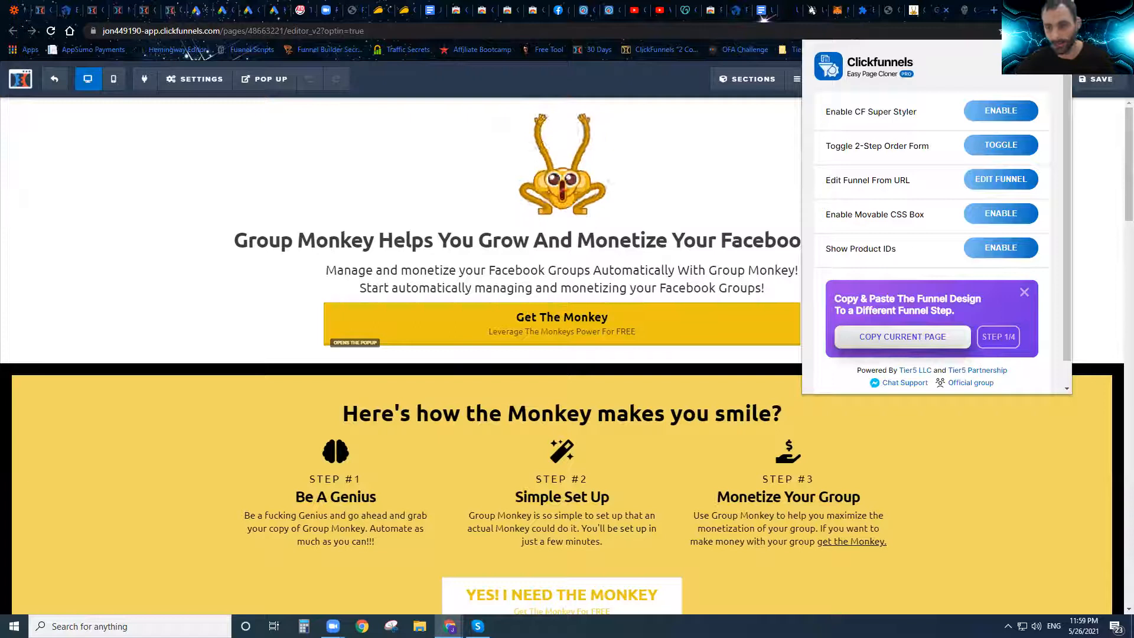
{"action": "left_click", "coordinate": [997, 112]}
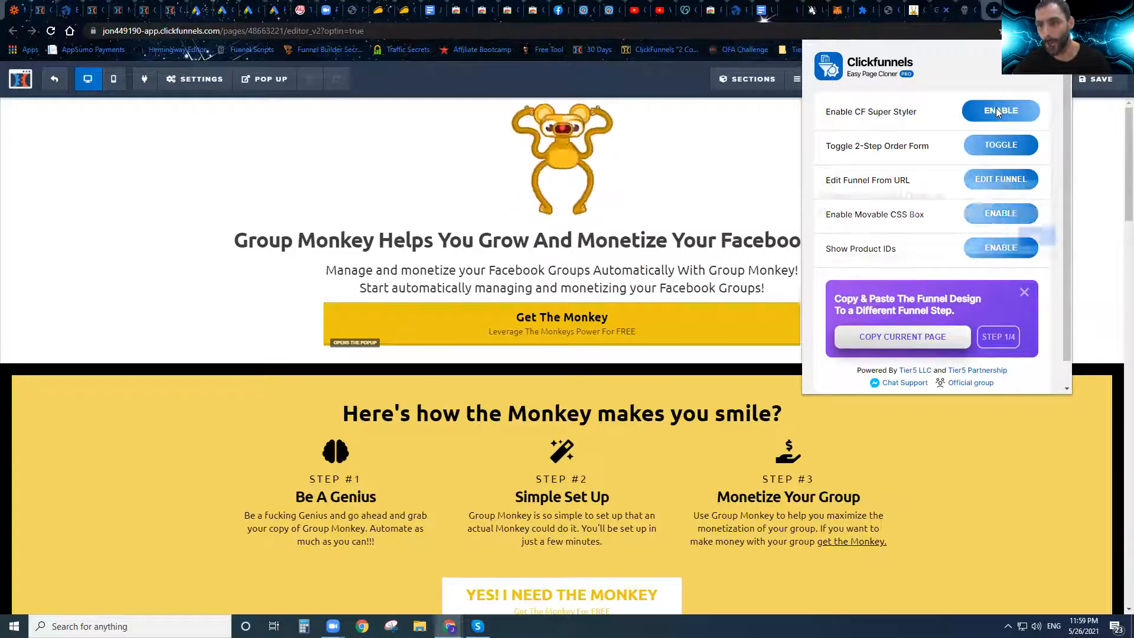
{"action": "left_click", "coordinate": [1038, 237]}
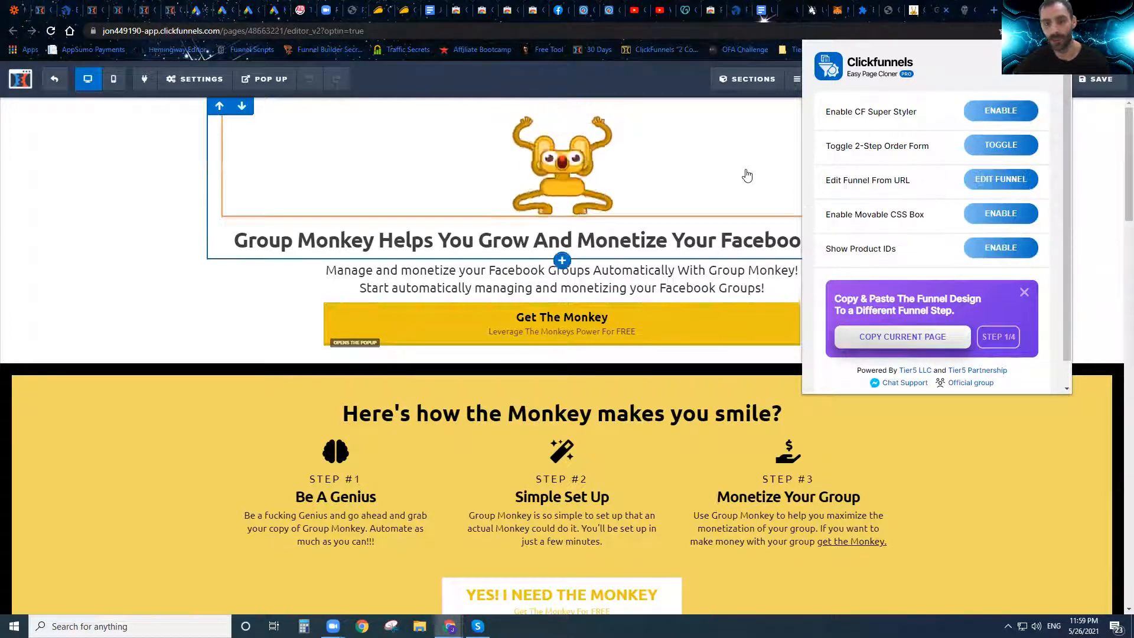
{"action": "left_click", "coordinate": [889, 412]}
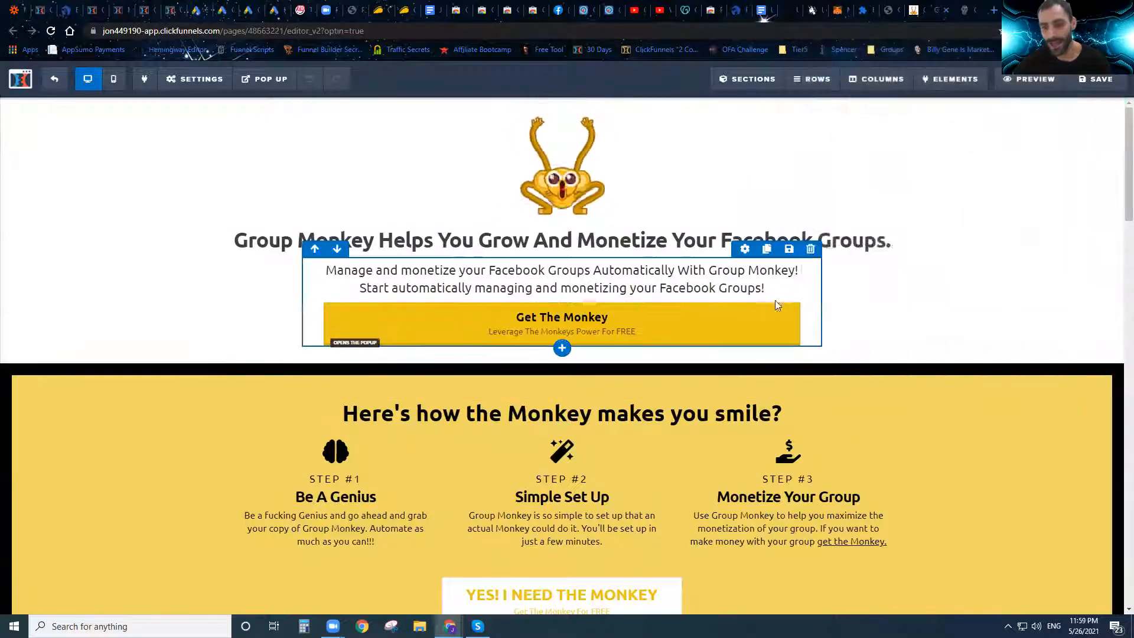
Step: In the Get The Monkey button's SuperStyler settings, set the second gradient color to the page's sampled yellow (RGB 240, 215, 98)
{"action": "left_click", "coordinate": [748, 294]}
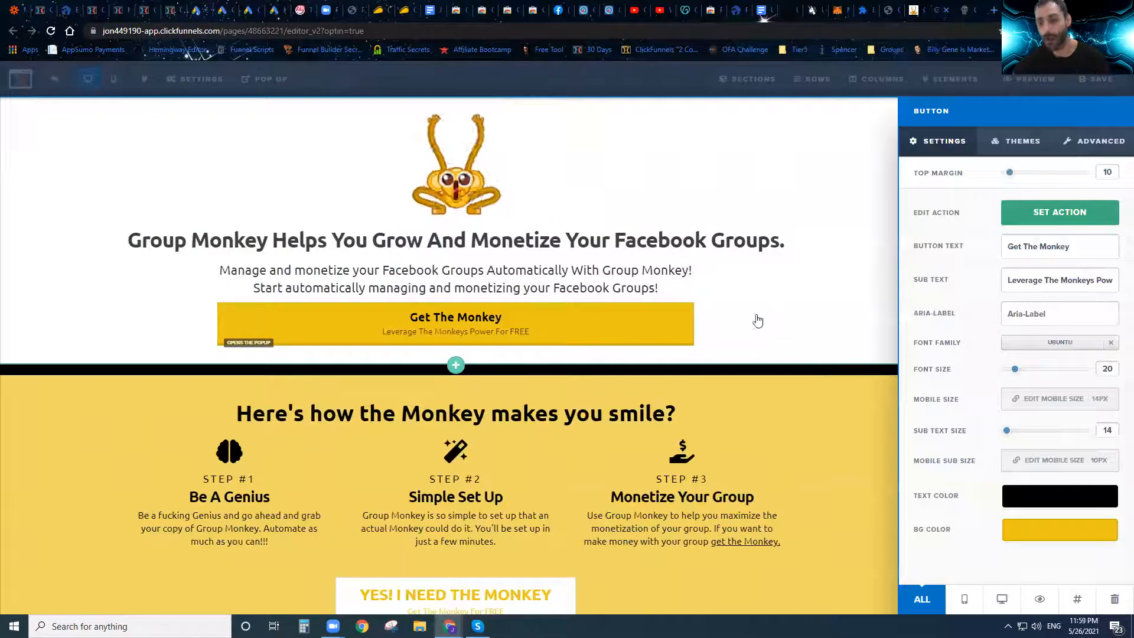
{"action": "scroll", "coordinate": [973, 322], "scroll_direction": "down", "scroll_amount": 6}
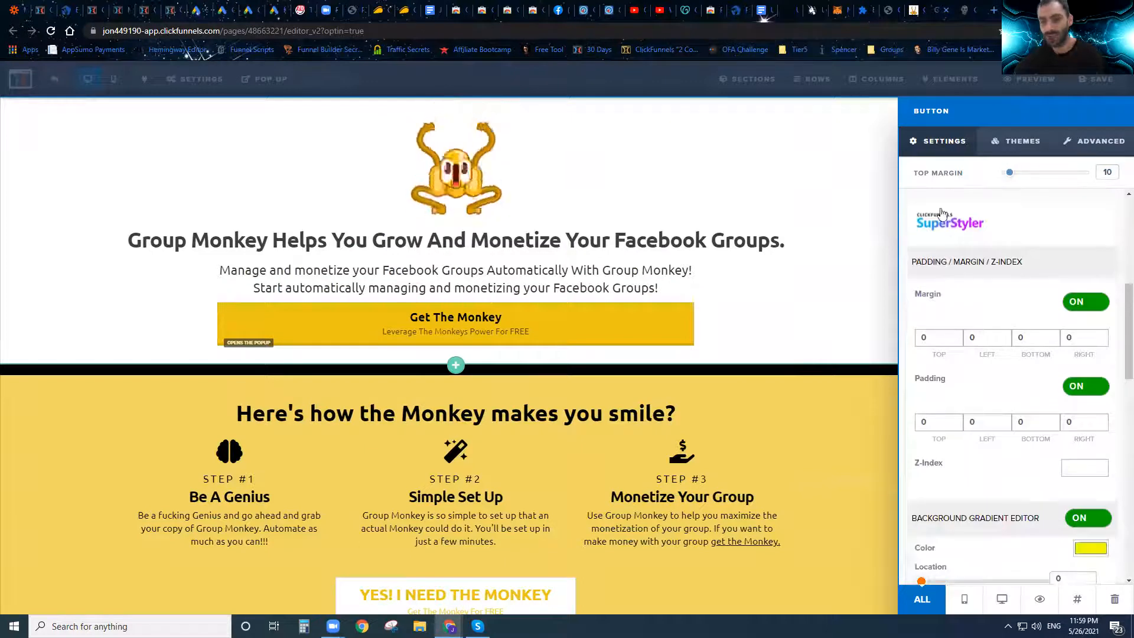
{"action": "scroll", "coordinate": [1029, 353], "scroll_direction": "down", "scroll_amount": 2}
{"action": "scroll", "coordinate": [1014, 286], "scroll_direction": "up", "scroll_amount": 4}
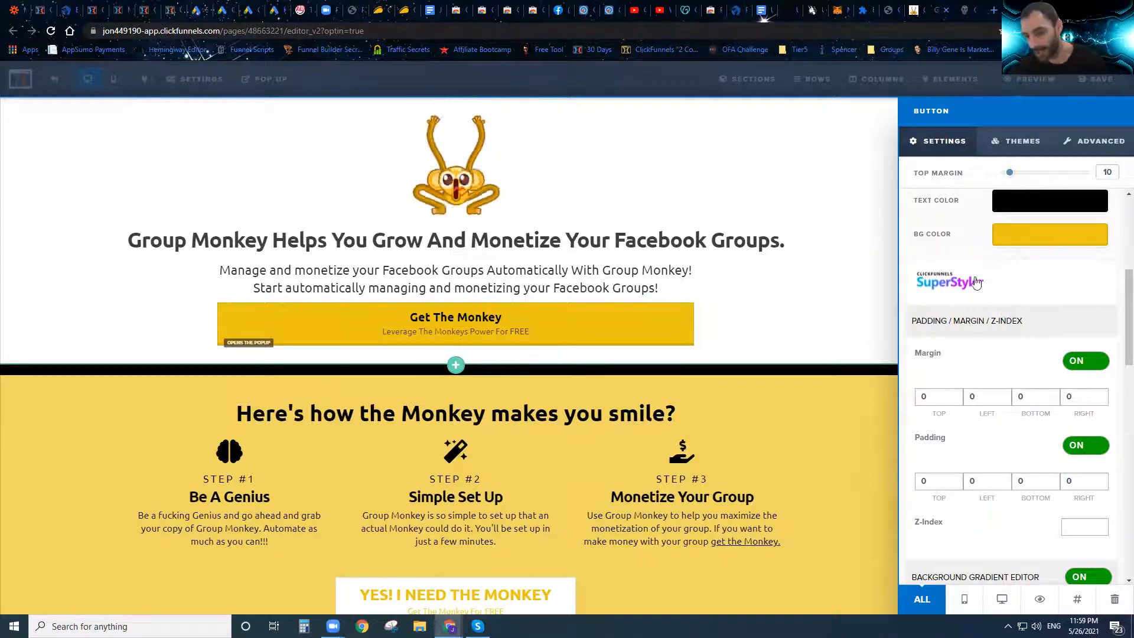
{"action": "scroll", "coordinate": [1001, 330], "scroll_direction": "down", "scroll_amount": 4}
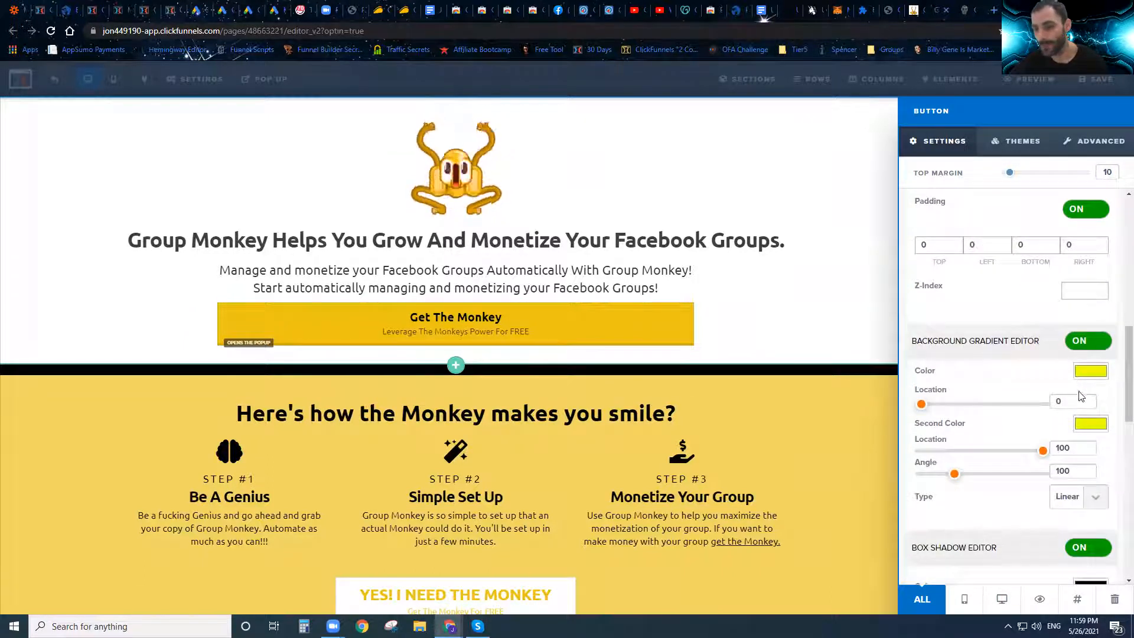
{"action": "left_click", "coordinate": [1088, 424]}
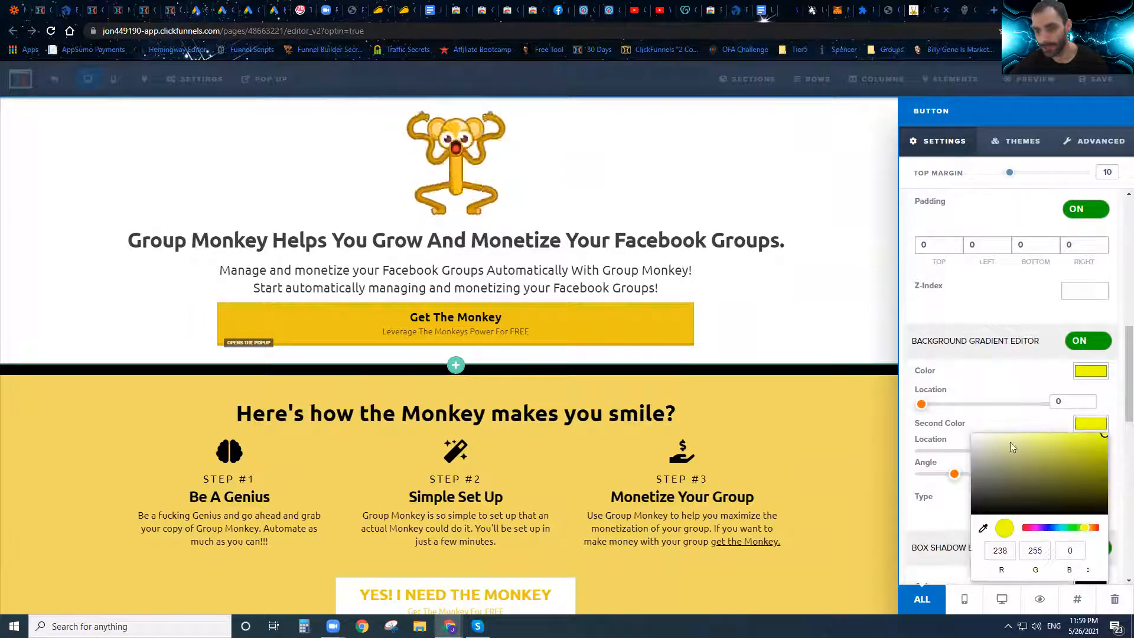
{"action": "left_click", "coordinate": [984, 529]}
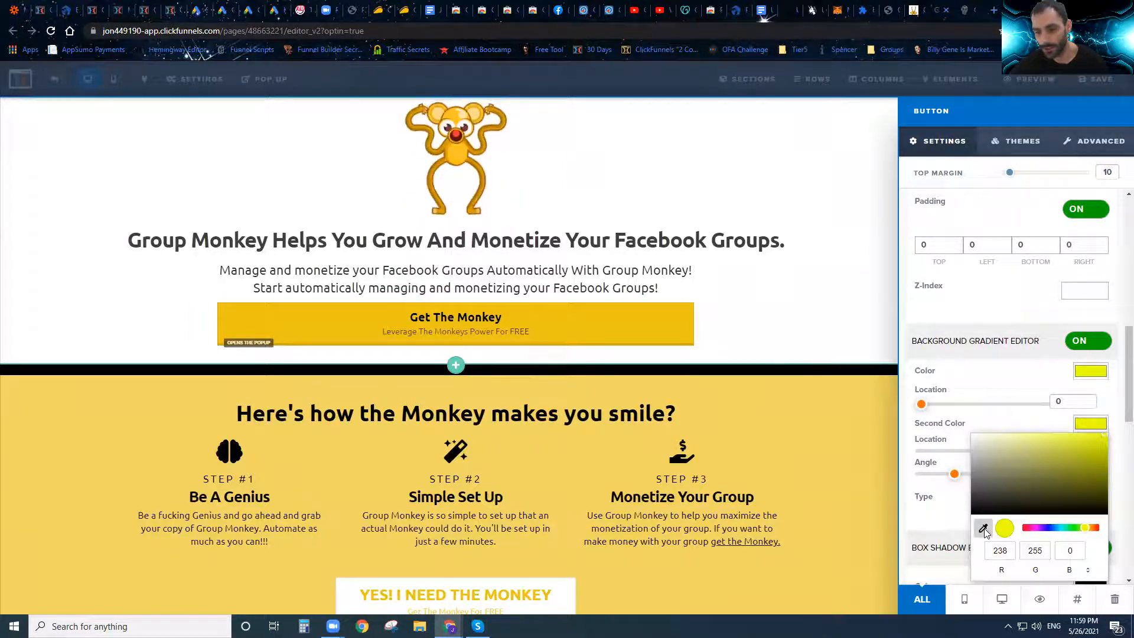
{"action": "left_click", "coordinate": [773, 433]}
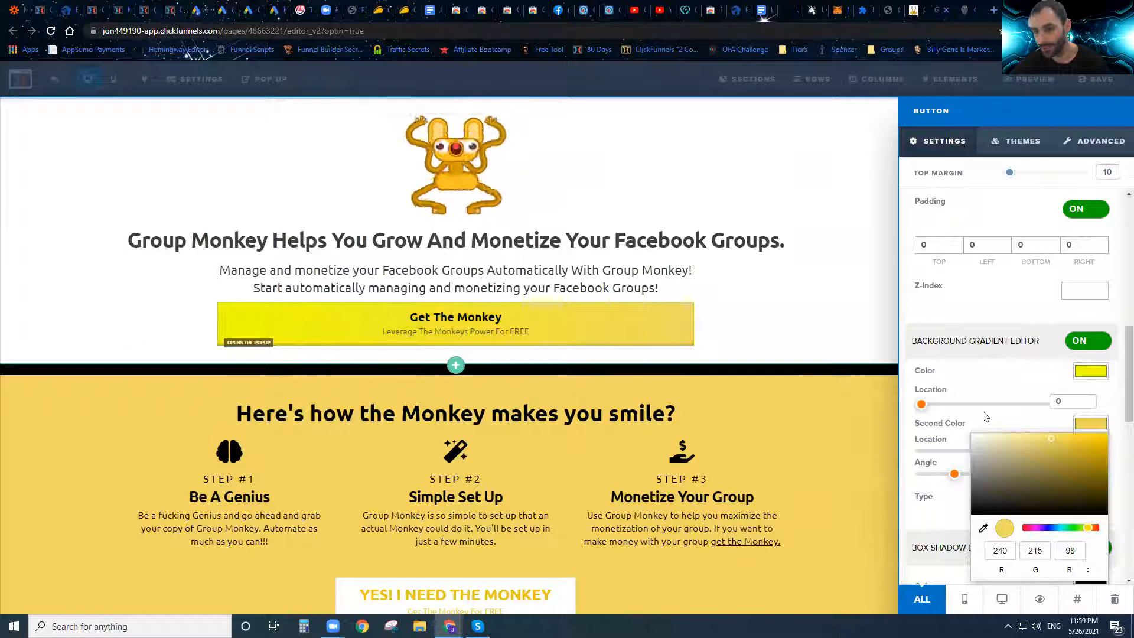
Step: Try the monkey's orange as the first gradient color, and replace it with white (RGB 255, 255, 255) sampled from the page background
{"action": "left_click", "coordinate": [1089, 371]}
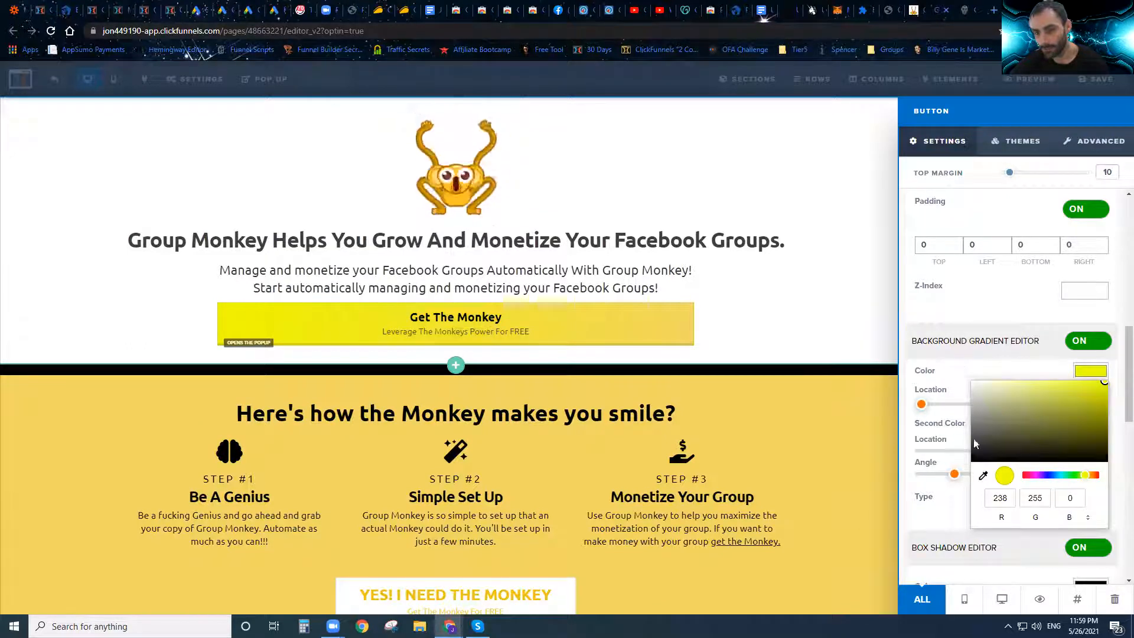
{"action": "left_click", "coordinate": [984, 476]}
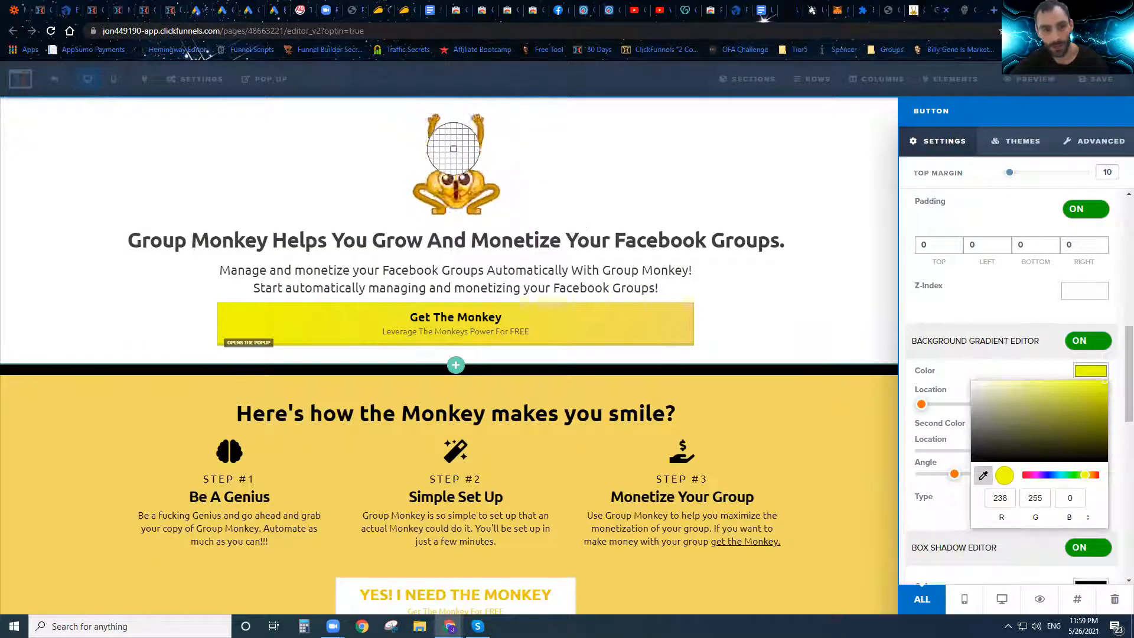
{"action": "left_click", "coordinate": [460, 187]}
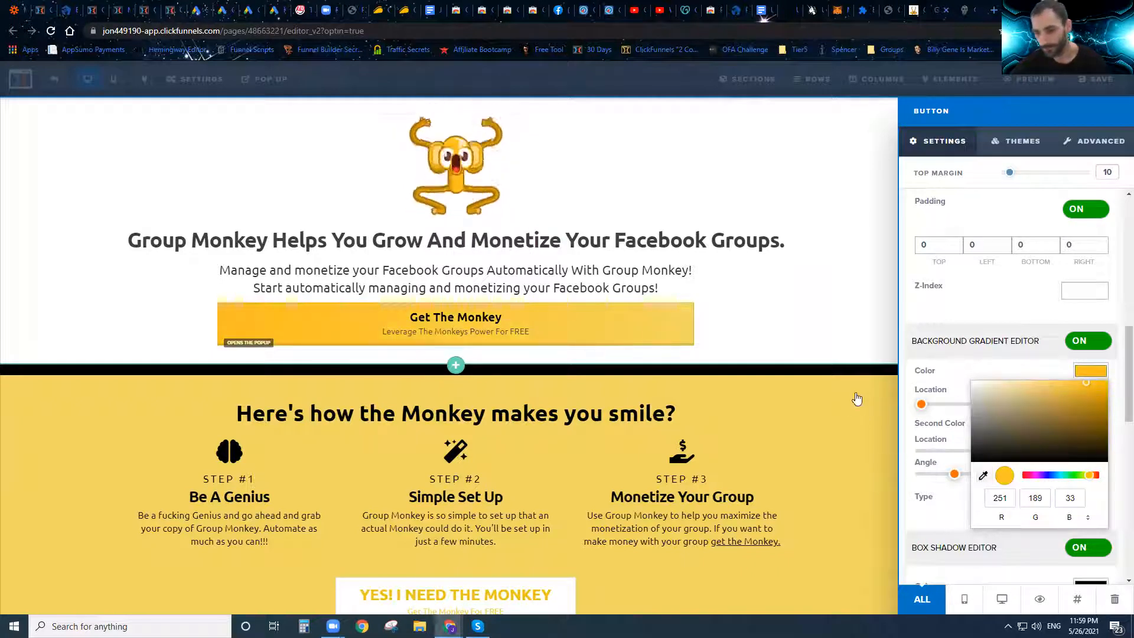
{"action": "left_click", "coordinate": [982, 476]}
{"action": "left_click", "coordinate": [833, 244]}
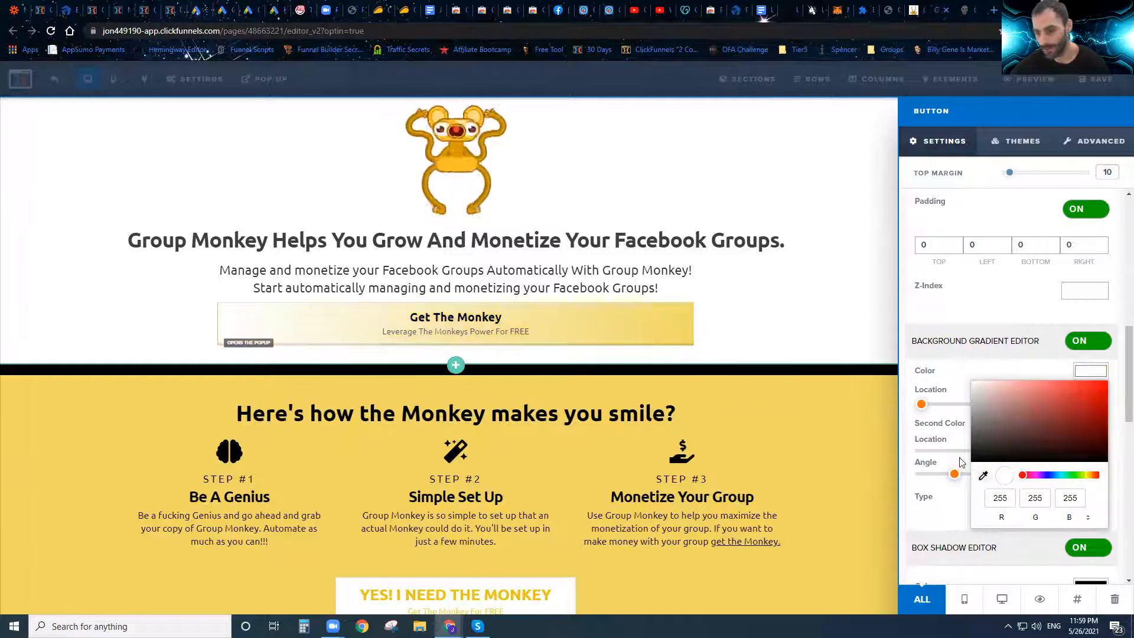
{"action": "left_click", "coordinate": [948, 525]}
Step: Set the button's background gradient to an angle of 180, first color location 39 and second color location 77
{"action": "mouse_move", "coordinate": [921, 408]}
{"action": "left_mouse_down"}
{"action": "mouse_move", "coordinate": [946, 408]}
{"action": "mouse_move", "coordinate": [929, 410]}
{"action": "left_mouse_up"}
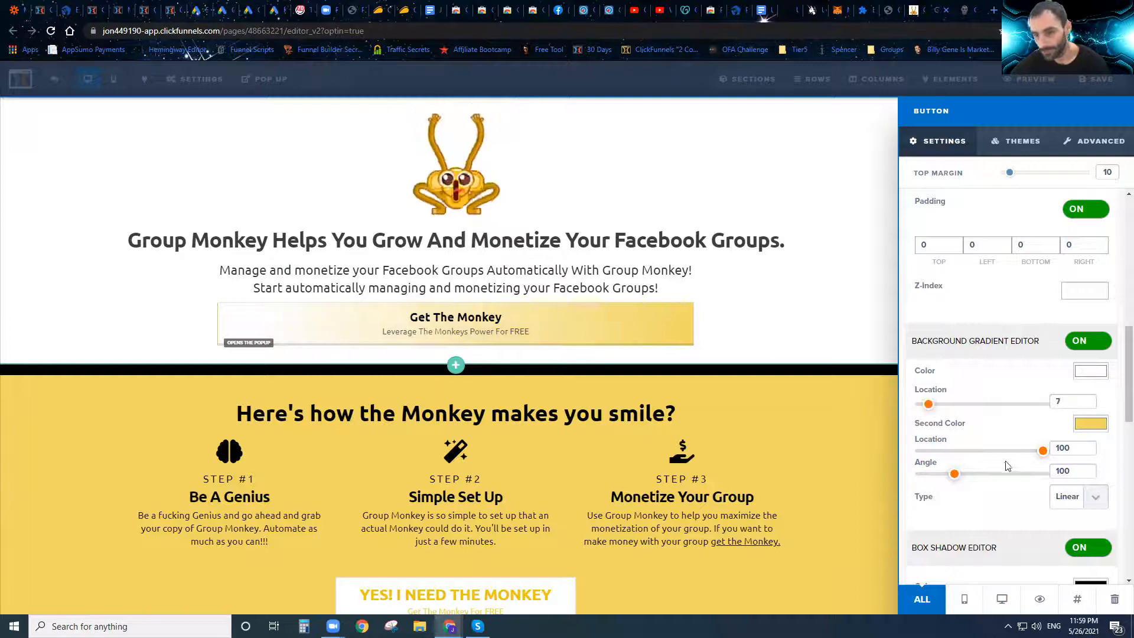
{"action": "left_click_drag", "start_coordinate": [957, 478], "coordinate": [982, 475]}
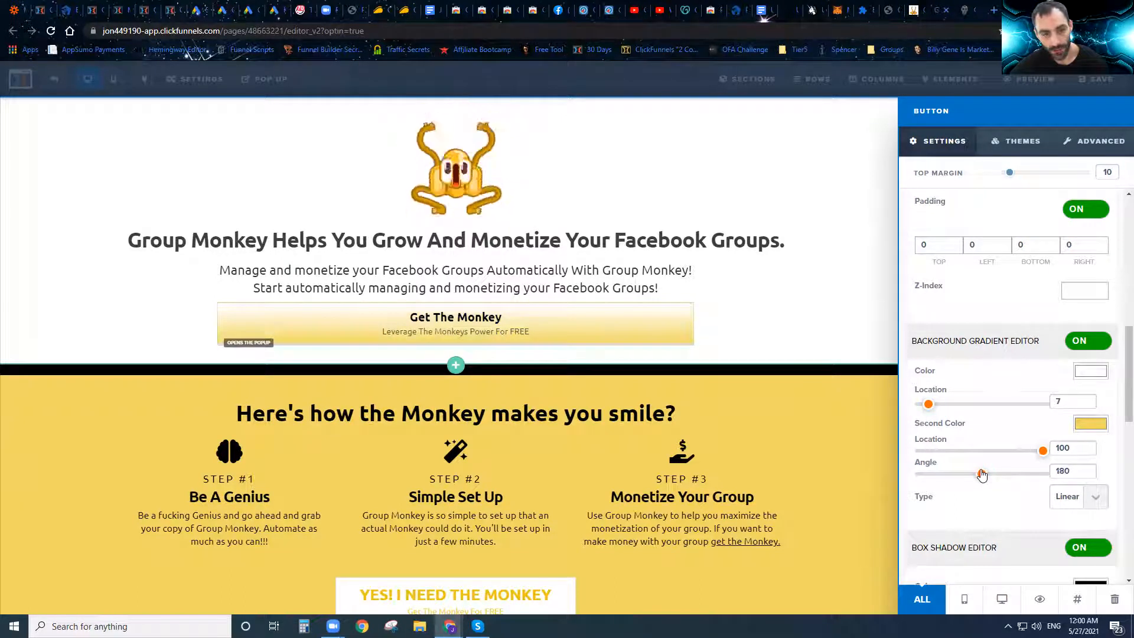
{"action": "left_click_drag", "start_coordinate": [928, 404], "coordinate": [981, 415]}
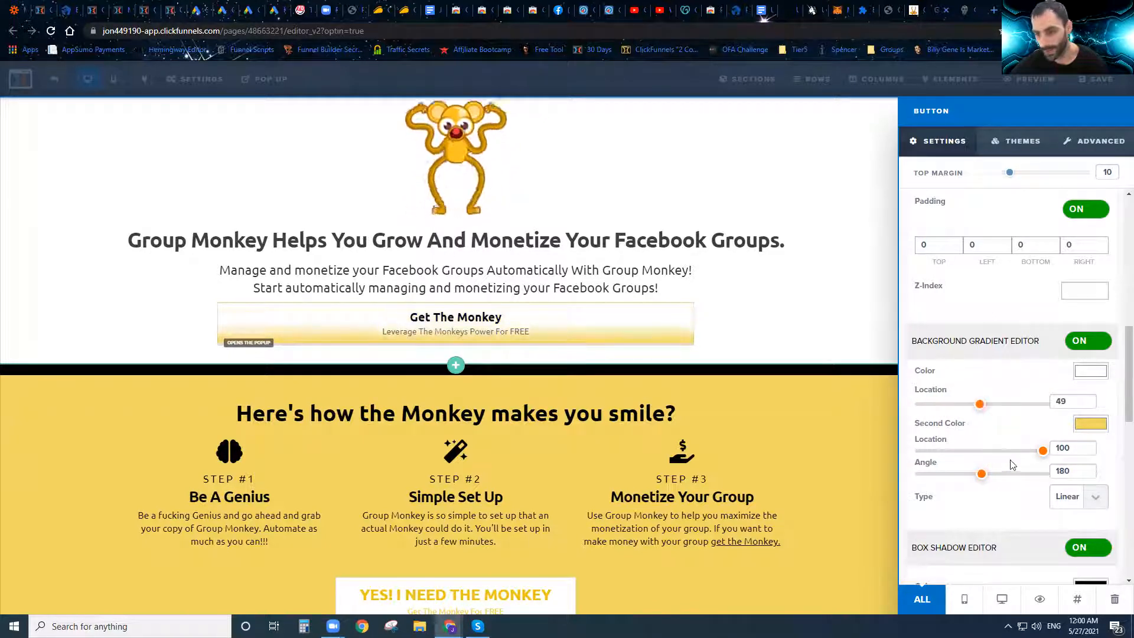
{"action": "left_click_drag", "start_coordinate": [1042, 456], "coordinate": [1008, 456]}
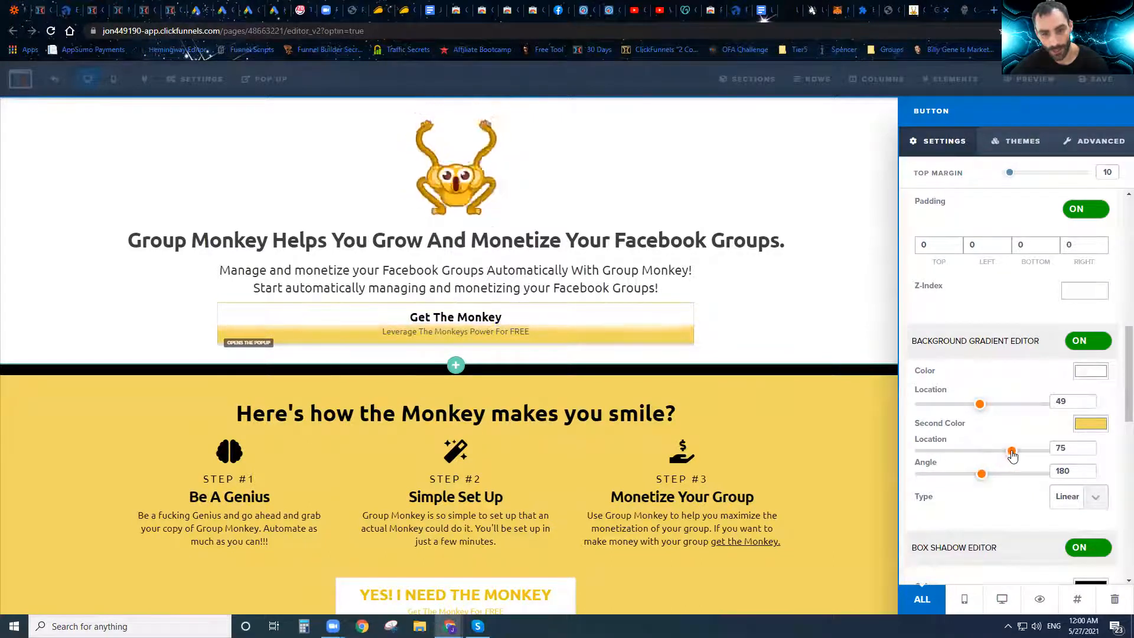
{"action": "left_click_drag", "start_coordinate": [980, 405], "coordinate": [972, 405]}
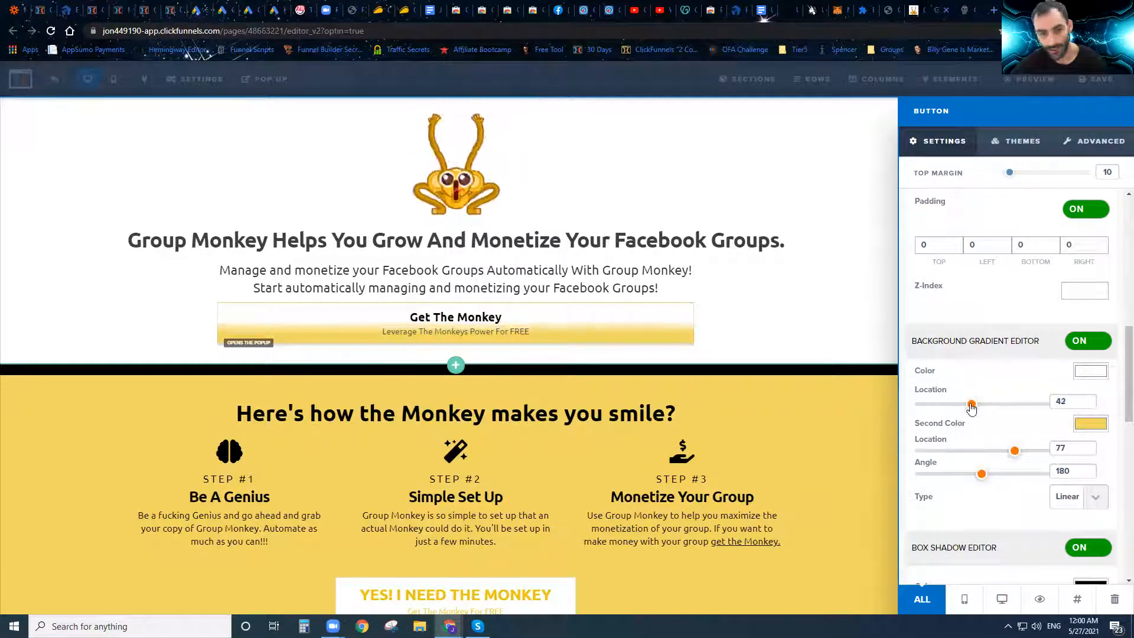
Step: Set the button's box shadow to horizontal 11, vertical 16, blur 35 and the page's sampled yellow (RGB 240, 215, 98)
{"action": "scroll", "coordinate": [983, 410], "scroll_direction": "down", "scroll_amount": 4}
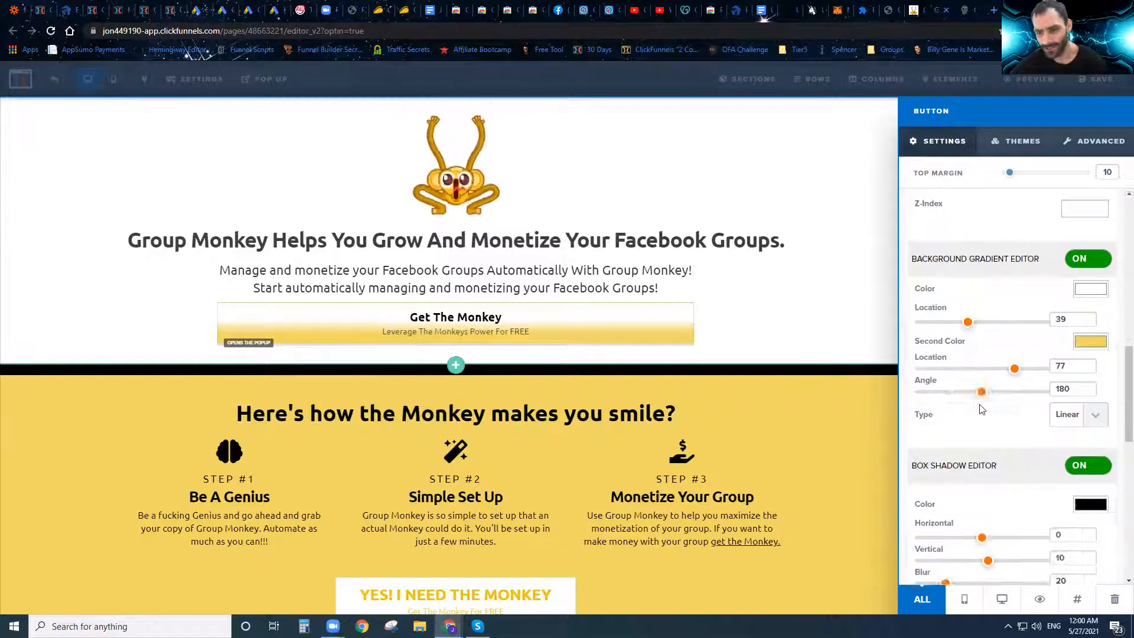
{"action": "left_click_drag", "start_coordinate": [983, 384], "coordinate": [963, 431]}
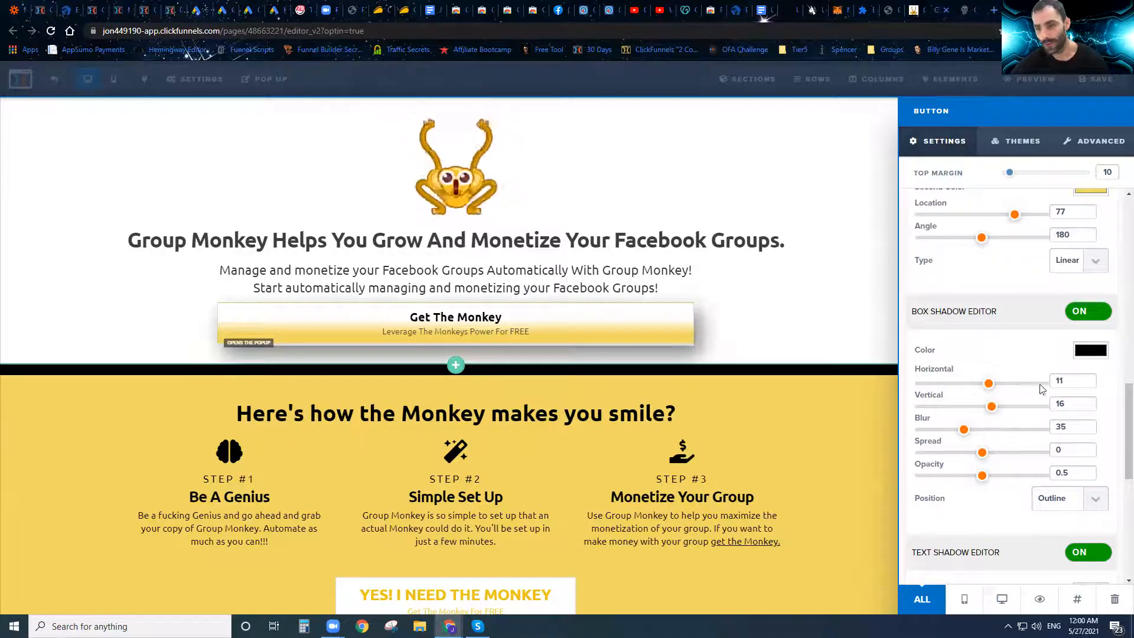
{"action": "left_click", "coordinate": [1090, 354]}
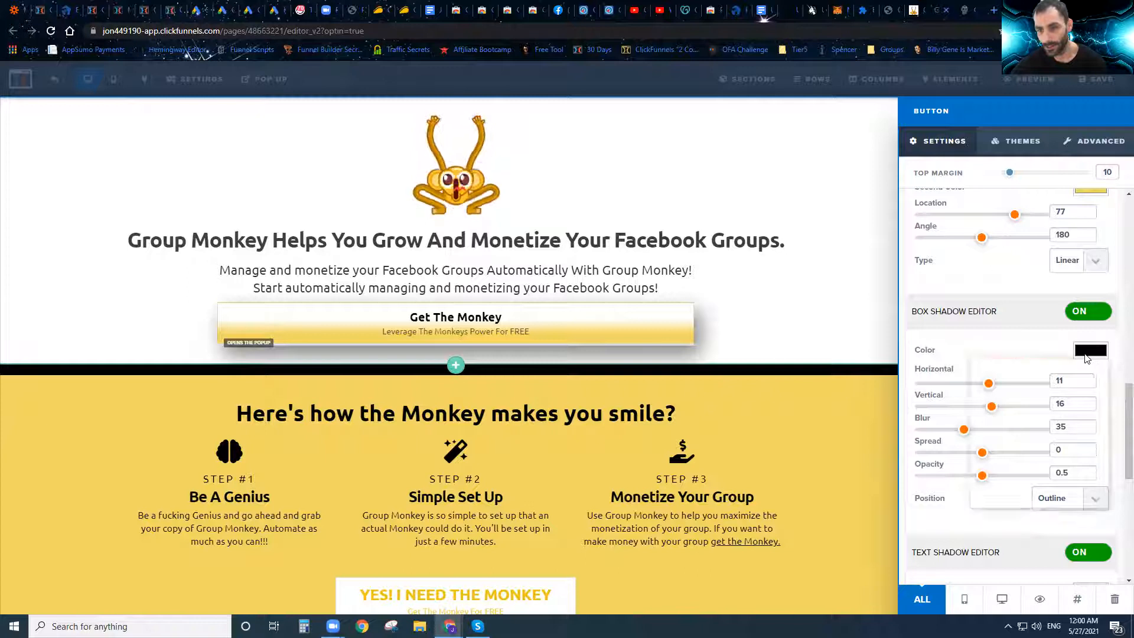
{"action": "left_click", "coordinate": [983, 458]}
{"action": "left_click", "coordinate": [822, 435]}
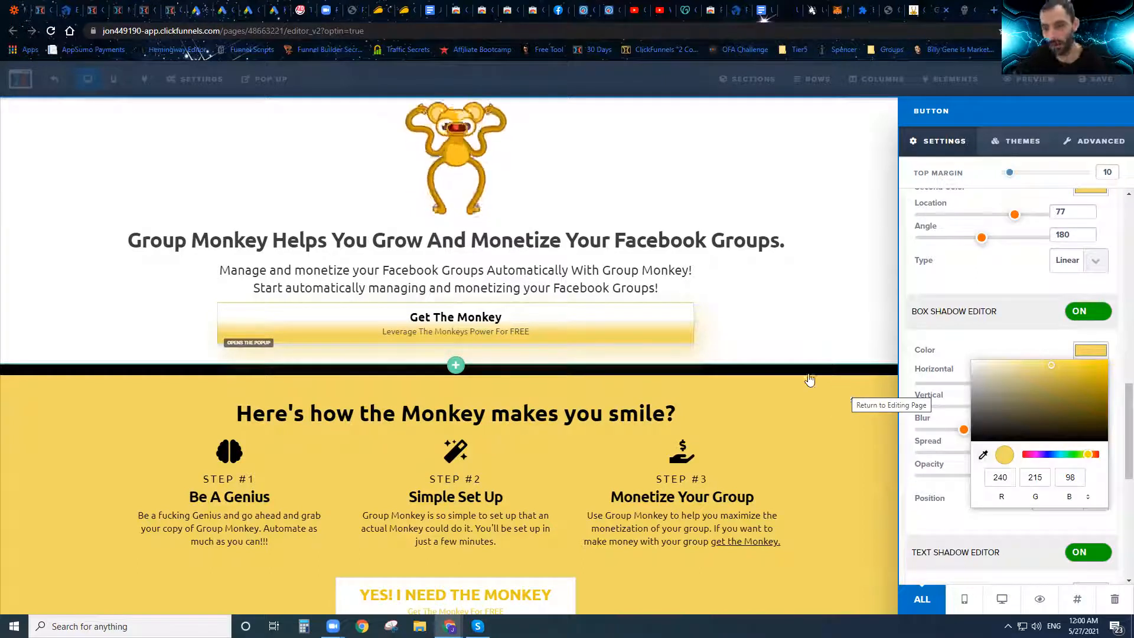
{"action": "left_click", "coordinate": [948, 355]}
Step: Set the button's text shadow to blur 4, horizontal 3, vertical 2 and opacity 0.5
{"action": "scroll", "coordinate": [947, 356], "scroll_direction": "down", "scroll_amount": 4}
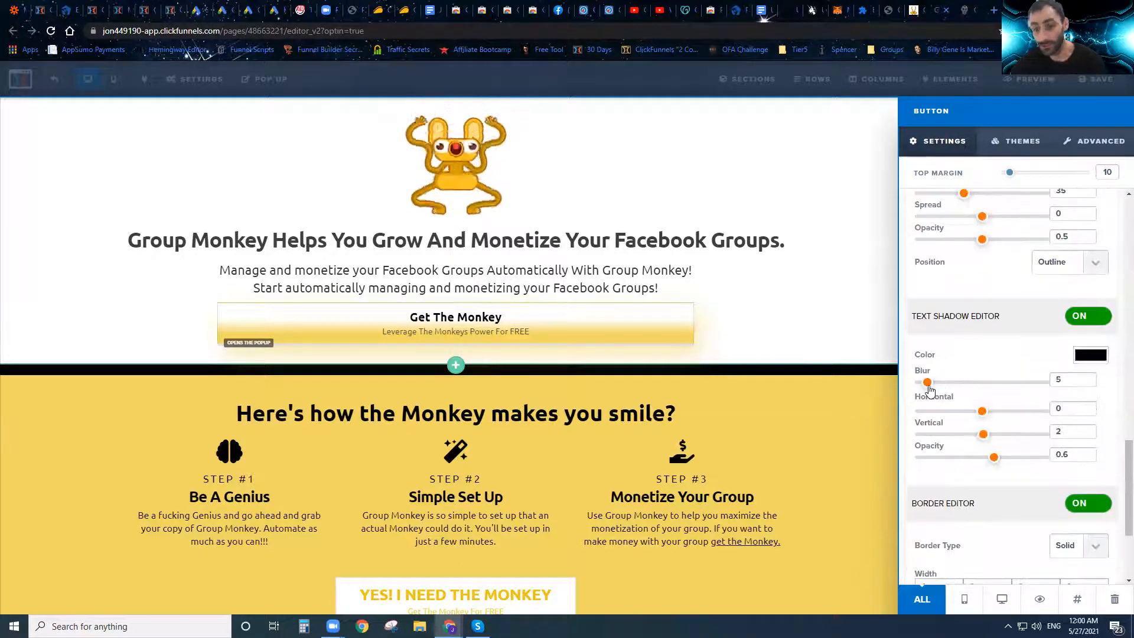
{"action": "left_click_drag", "start_coordinate": [929, 386], "coordinate": [931, 387]}
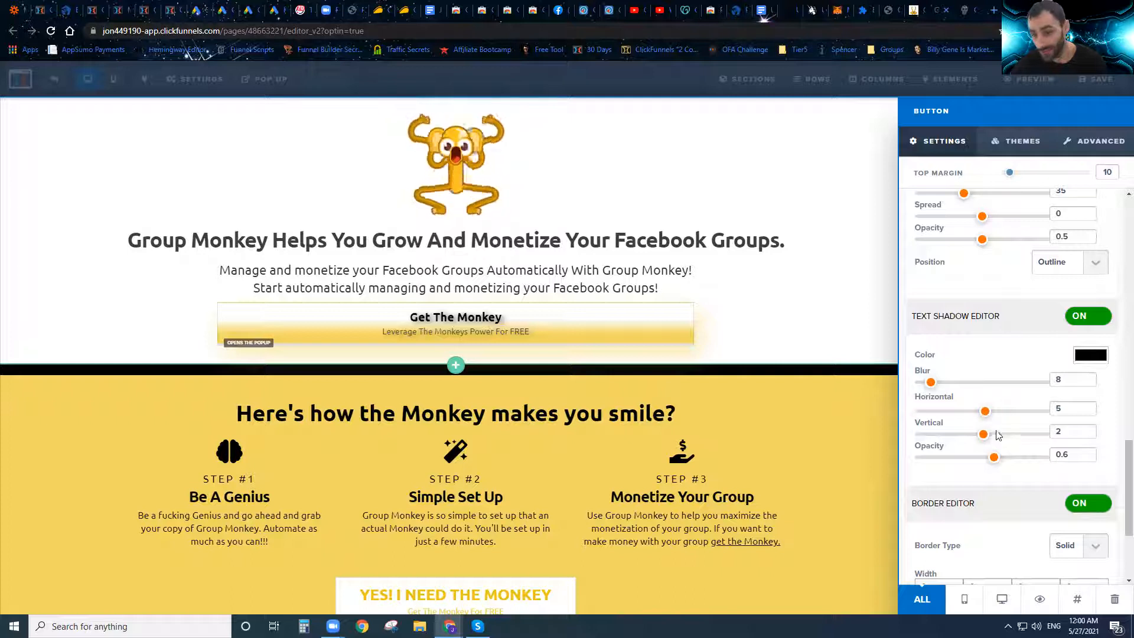
{"action": "left_click_drag", "start_coordinate": [983, 436], "coordinate": [987, 437]}
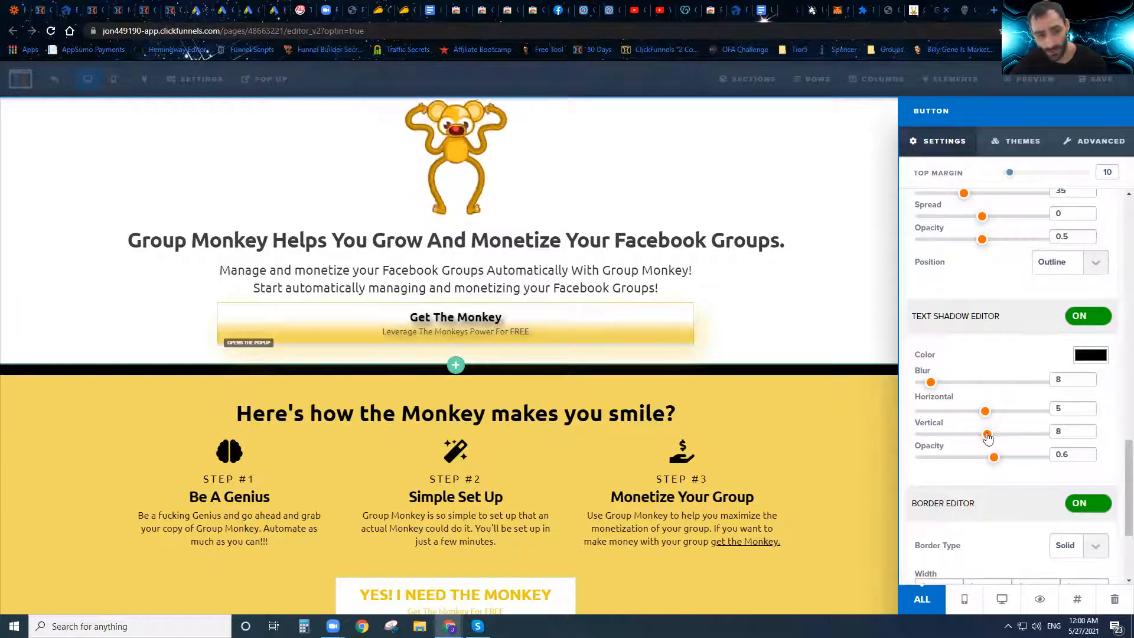
{"action": "left_click_drag", "start_coordinate": [932, 390], "coordinate": [926, 392]}
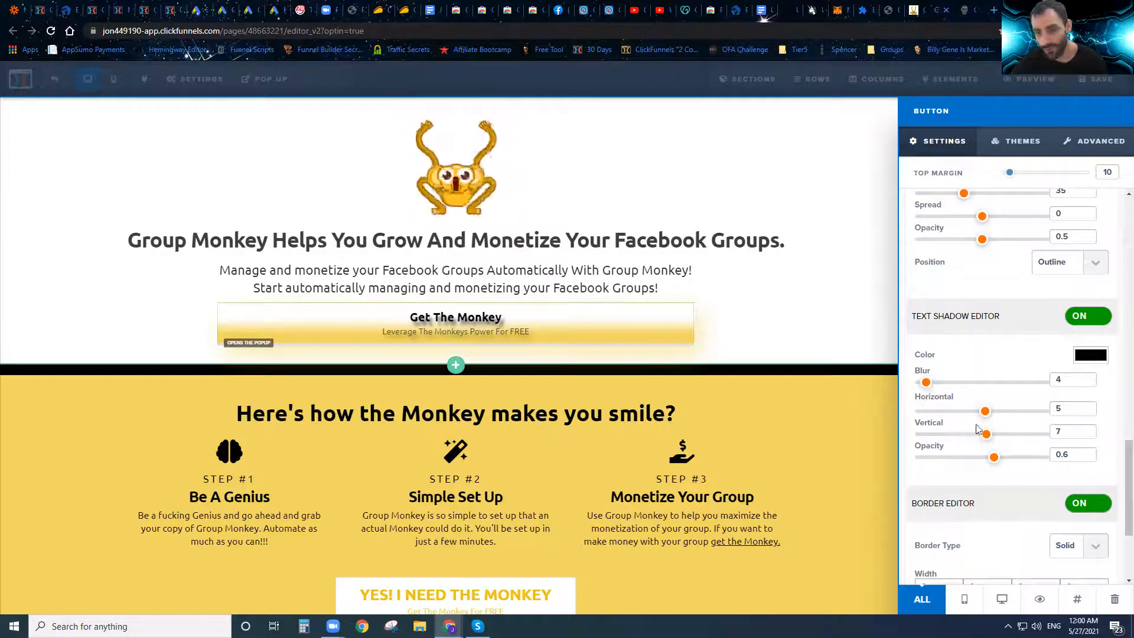
{"action": "left_click_drag", "start_coordinate": [983, 437], "coordinate": [981, 437]}
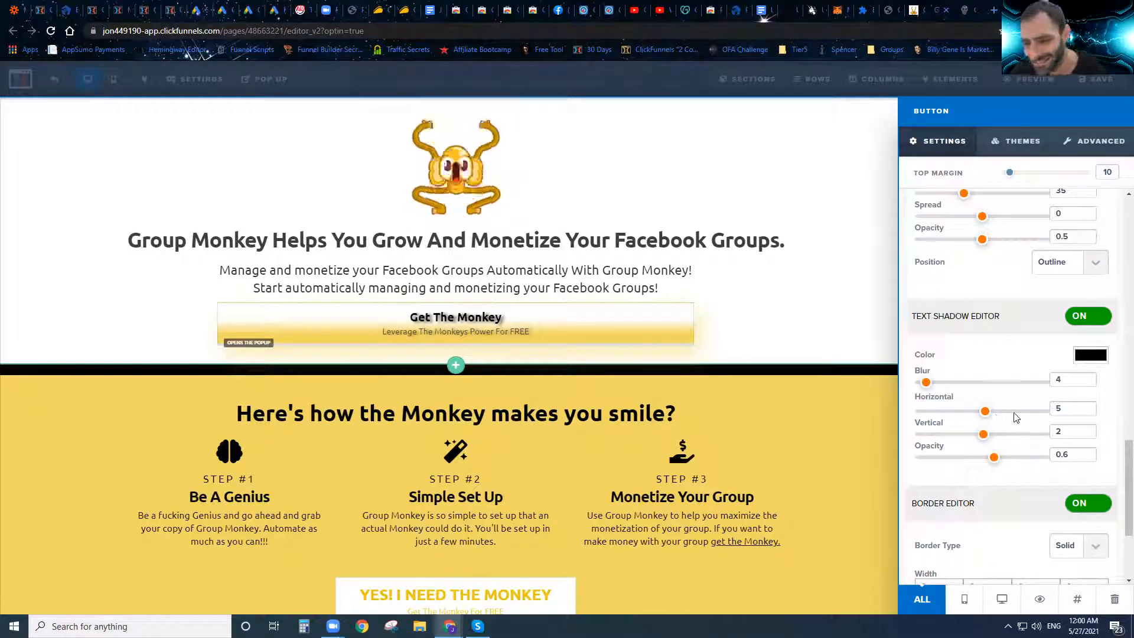
{"action": "left_click_drag", "start_coordinate": [984, 411], "coordinate": [986, 418]}
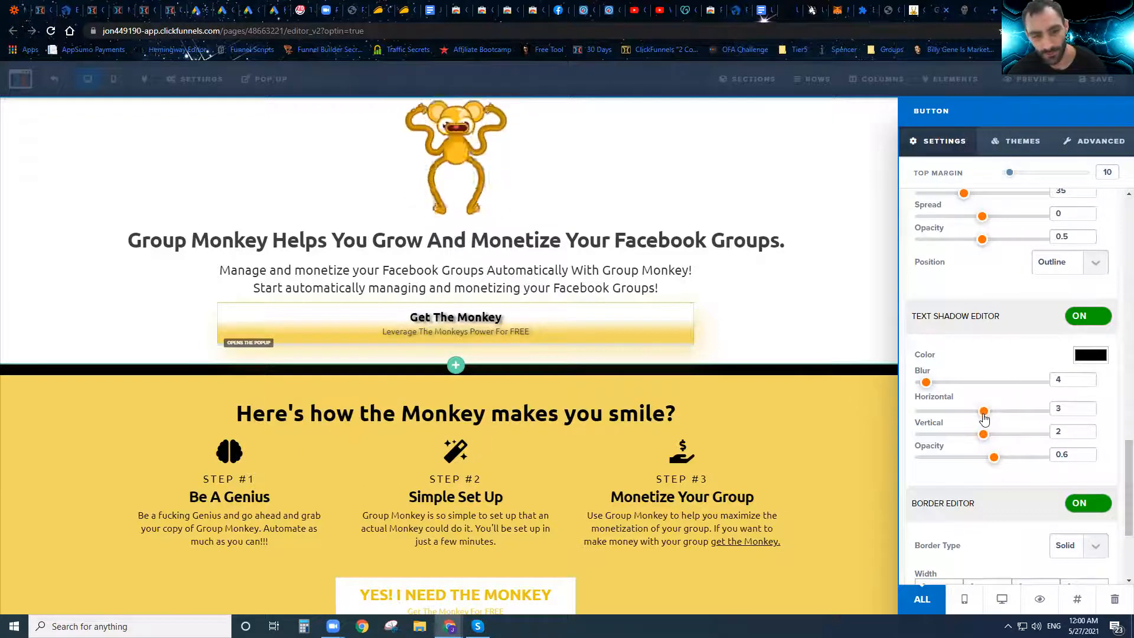
{"action": "mouse_move", "coordinate": [994, 460]}
{"action": "left_mouse_down"}
{"action": "mouse_move", "coordinate": [1020, 465]}
{"action": "mouse_move", "coordinate": [984, 464]}
{"action": "left_mouse_up"}
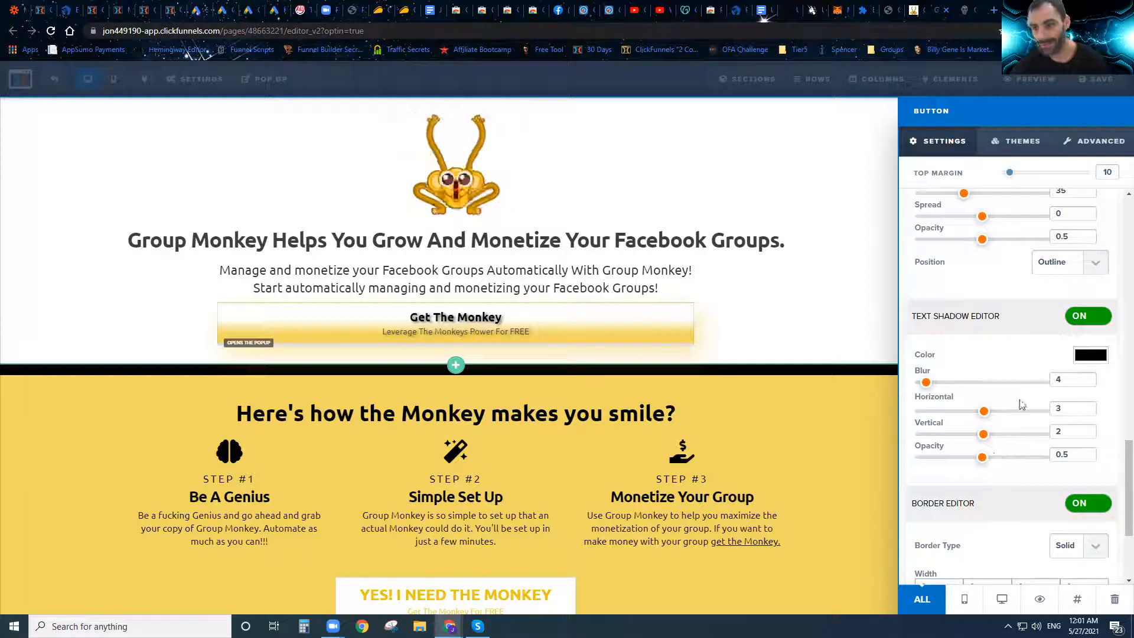
Step: Try the page's yellow (RGB 240, 215, 98) as the text shadow color, and replace it with black (RGB 0, 0, 0) sampled from the divider
{"action": "left_click", "coordinate": [1089, 356]}
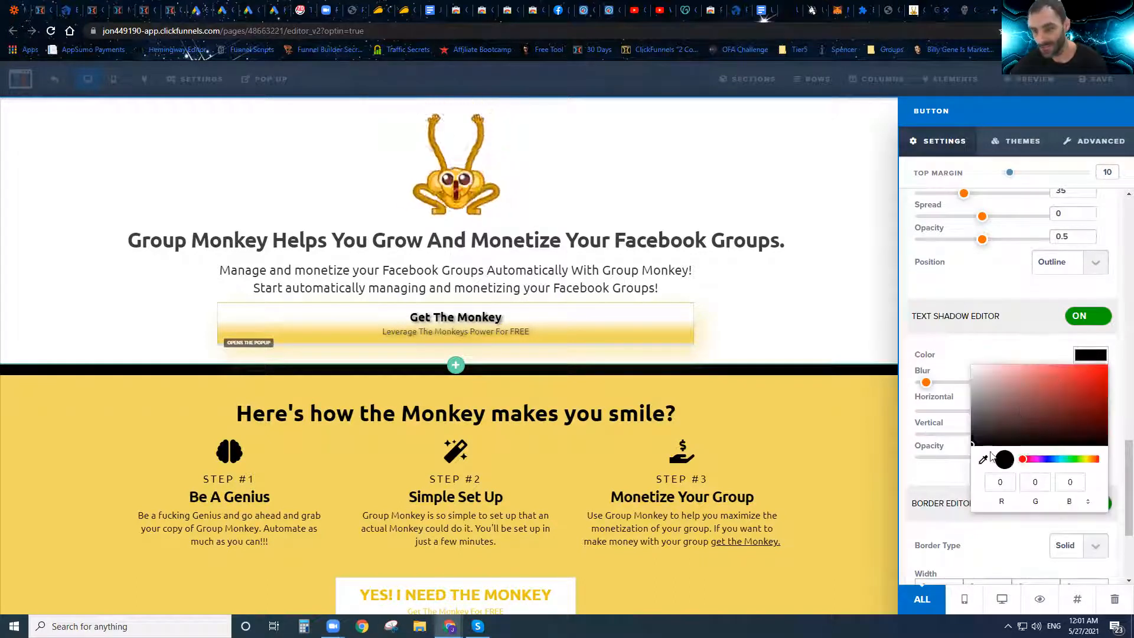
{"action": "left_click", "coordinate": [983, 462]}
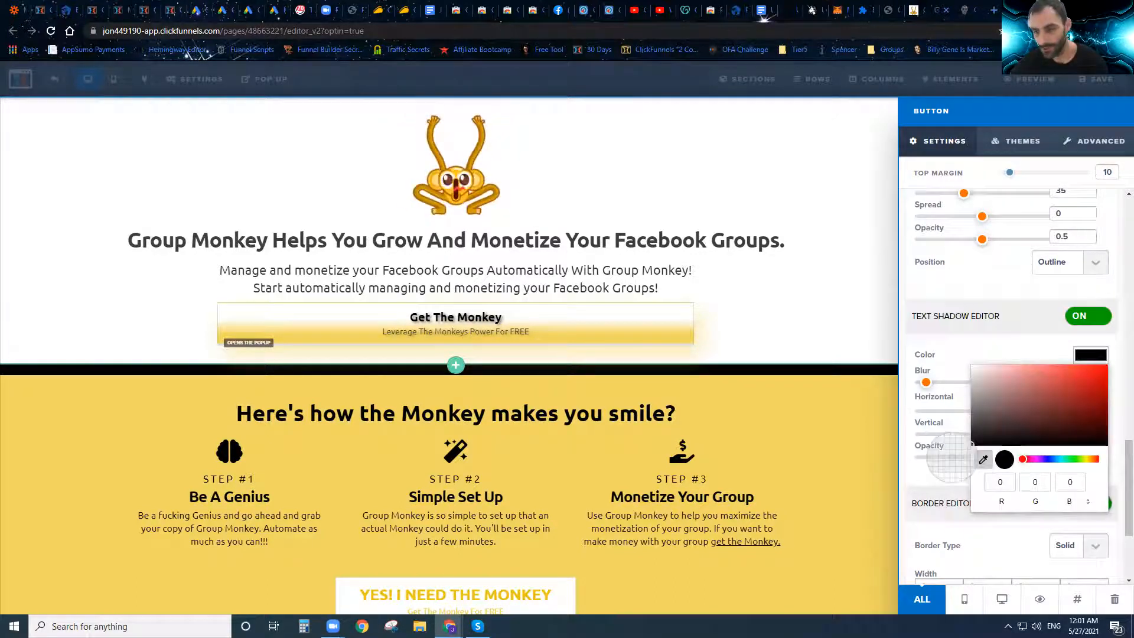
{"action": "left_click", "coordinate": [787, 447]}
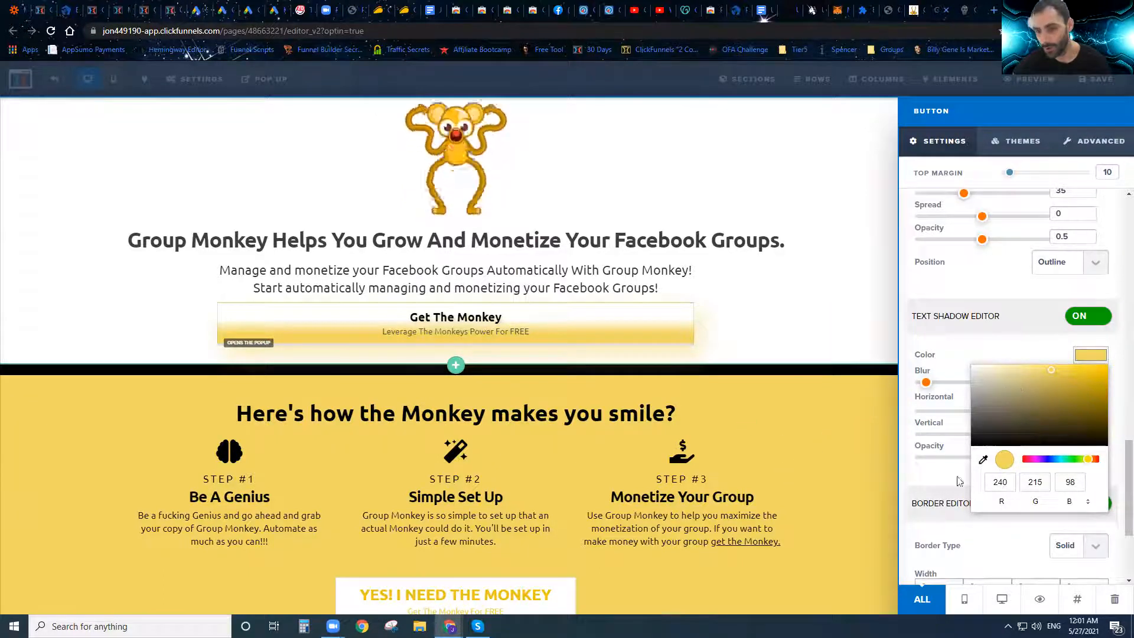
{"action": "left_click", "coordinate": [983, 460]}
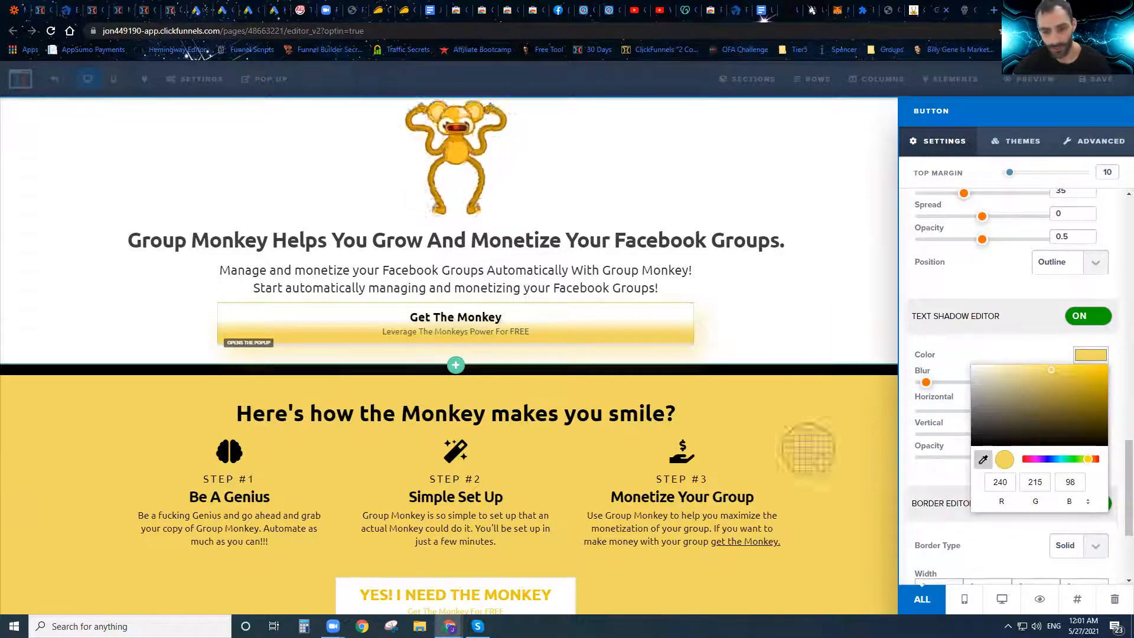
{"action": "left_click", "coordinate": [747, 371]}
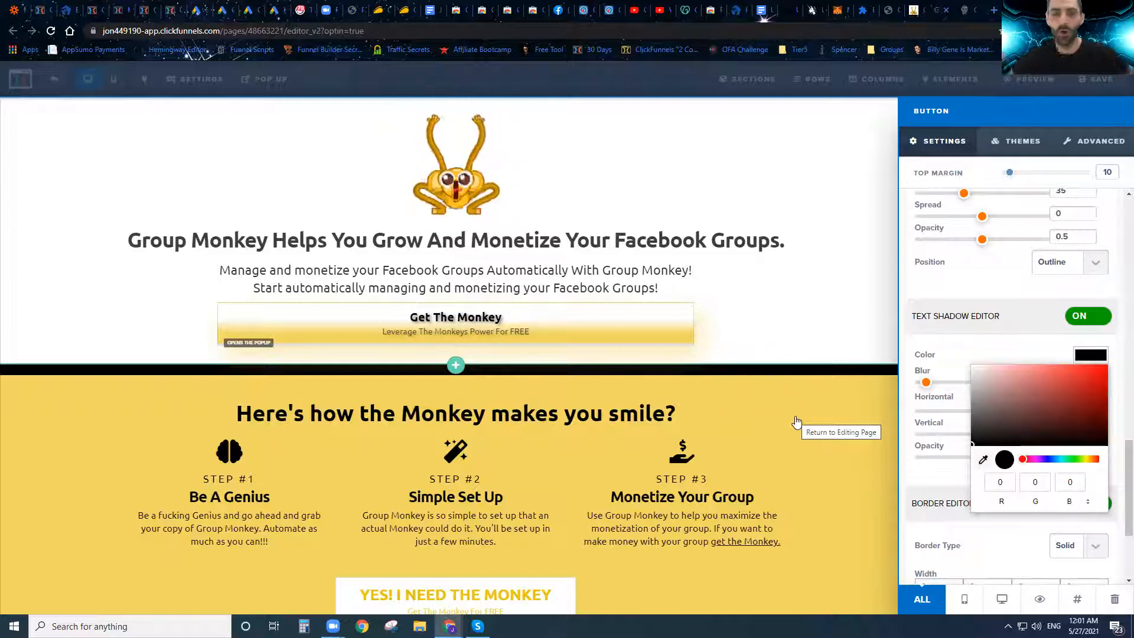
{"action": "left_click", "coordinate": [878, 339]}
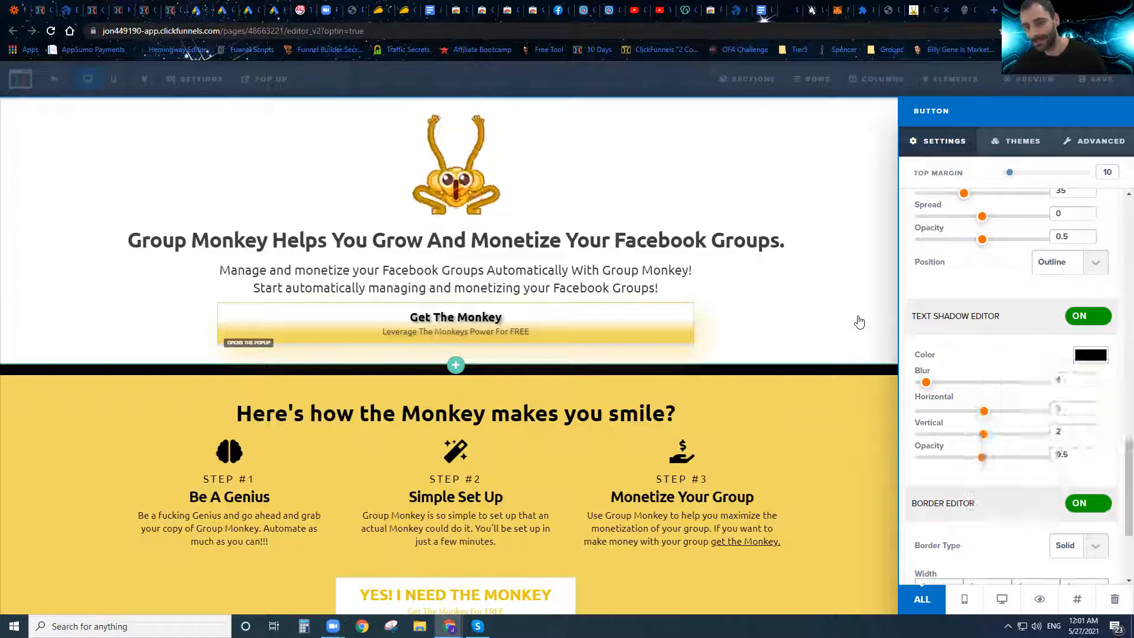